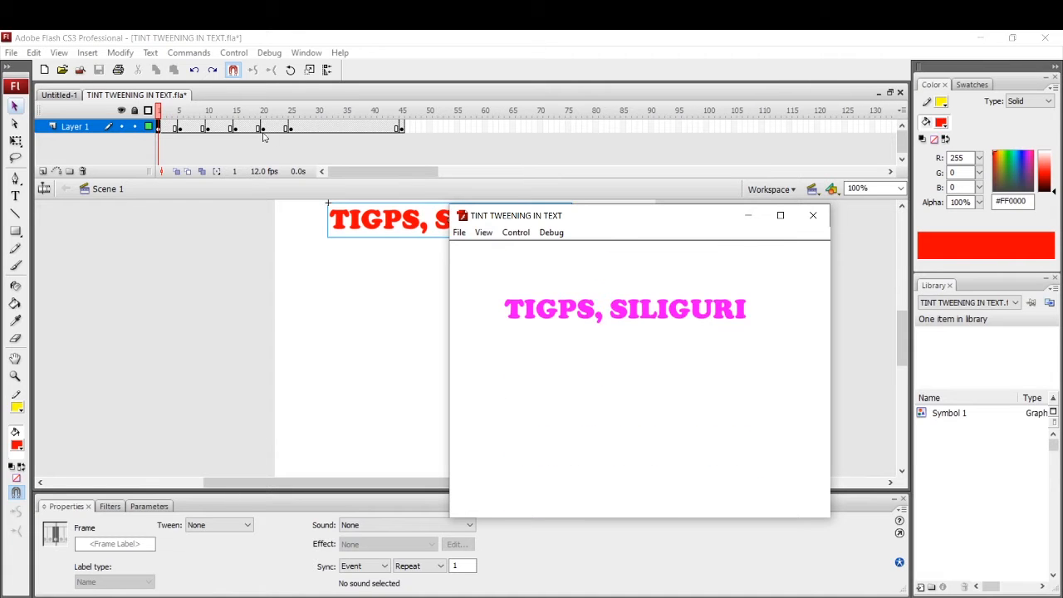
Examine the text's colour and position at several frames of the finished tint-tweening timeline, from frame 2 through frame 45
click(163, 130)
click(165, 129)
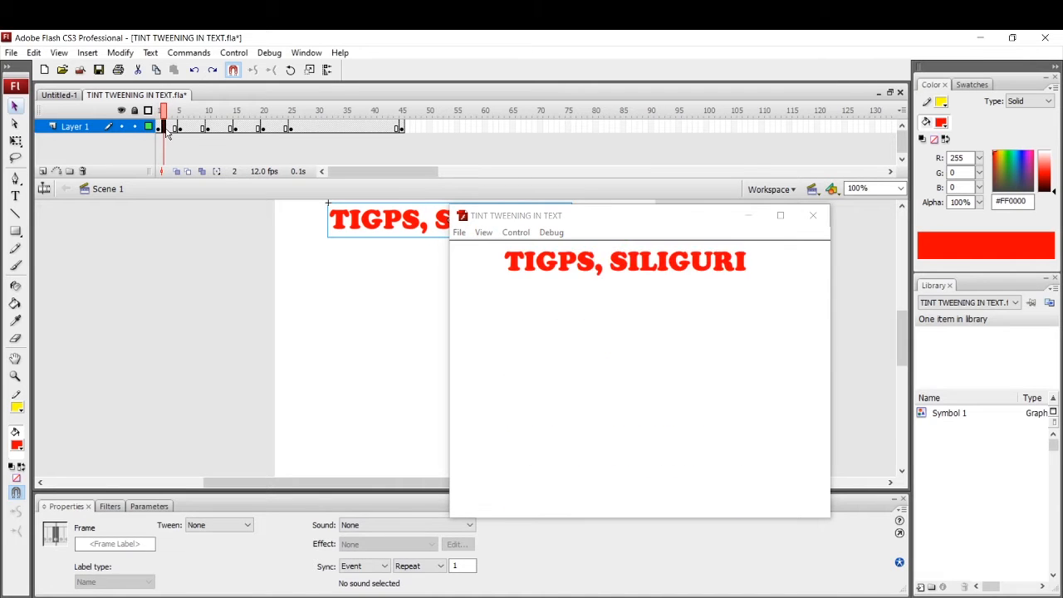
click(175, 127)
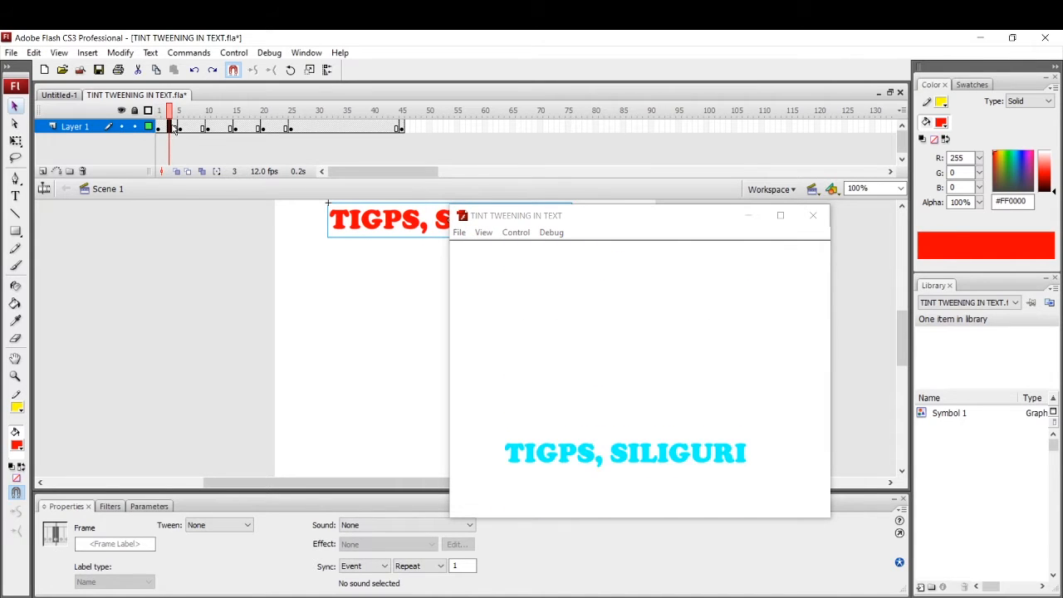
mouse_move(339, 173)
mouse_down()
mouse_move(444, 185)
mouse_move(721, 176)
mouse_move(323, 181)
mouse_up()
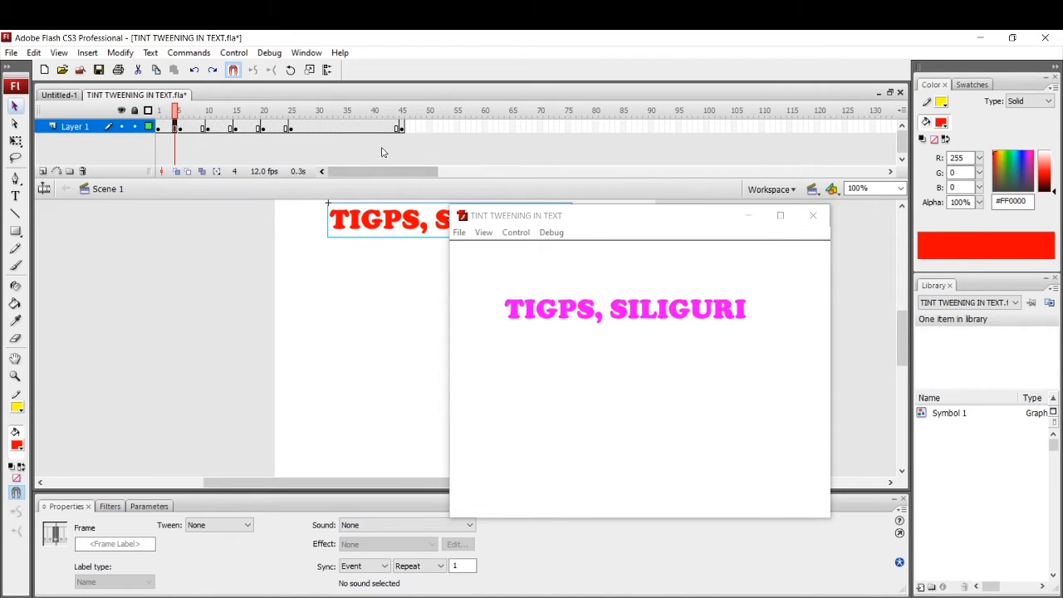
click(430, 129)
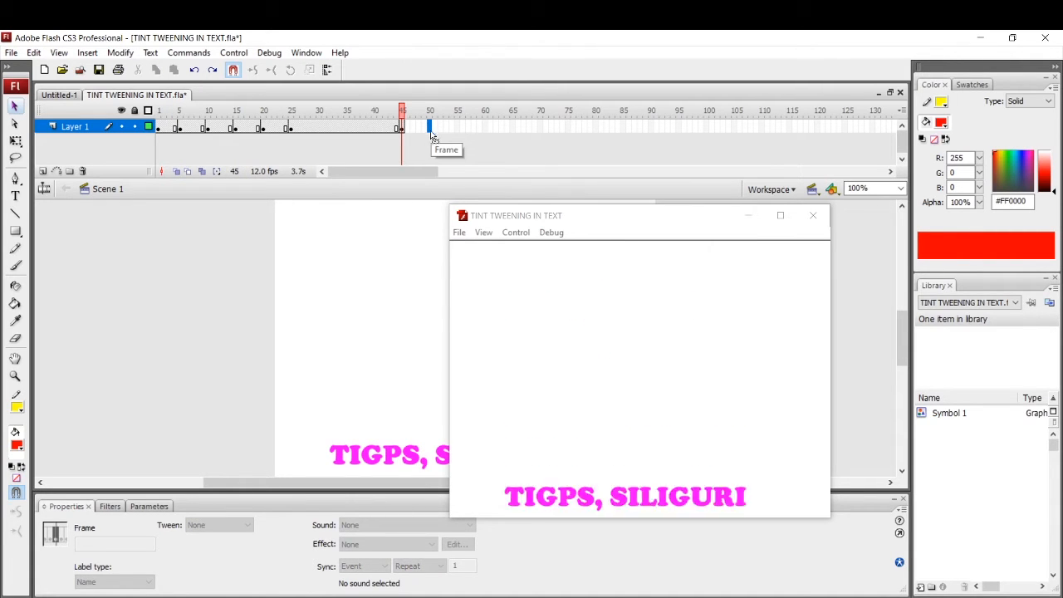
click(358, 128)
drag(344, 130, 319, 130)
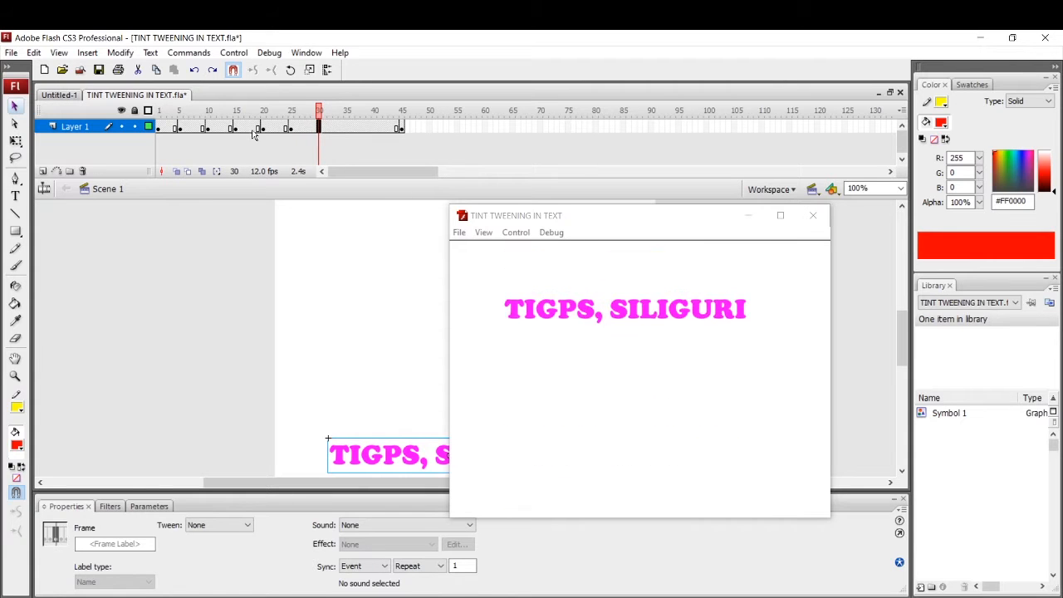
click(169, 129)
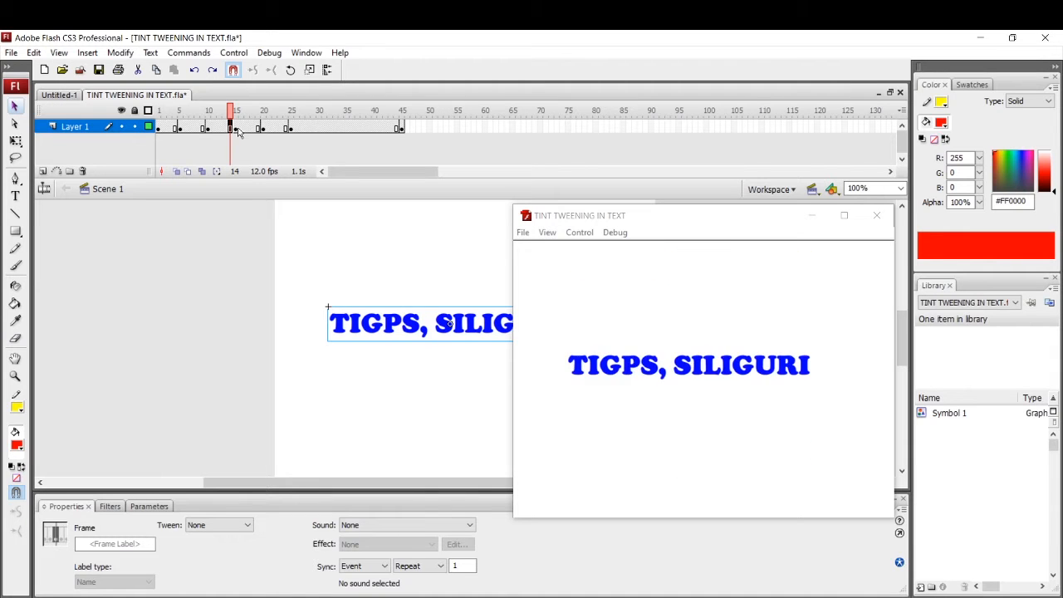
Insert a keyframe at frame 60 of Layer 1 in the TINT TWEENING IN TEXT document
click(485, 127)
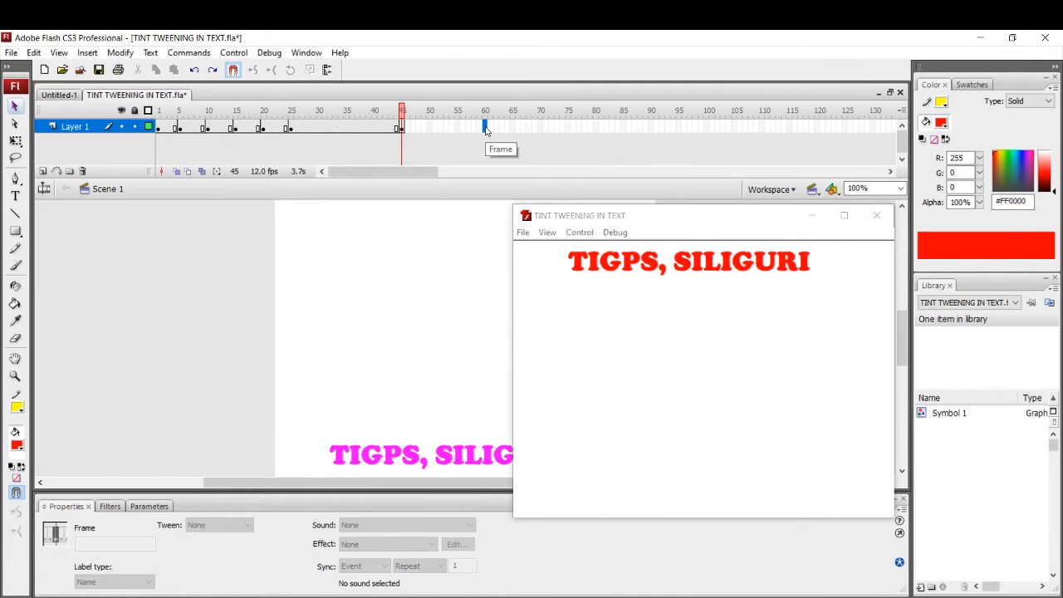
right_click(487, 131)
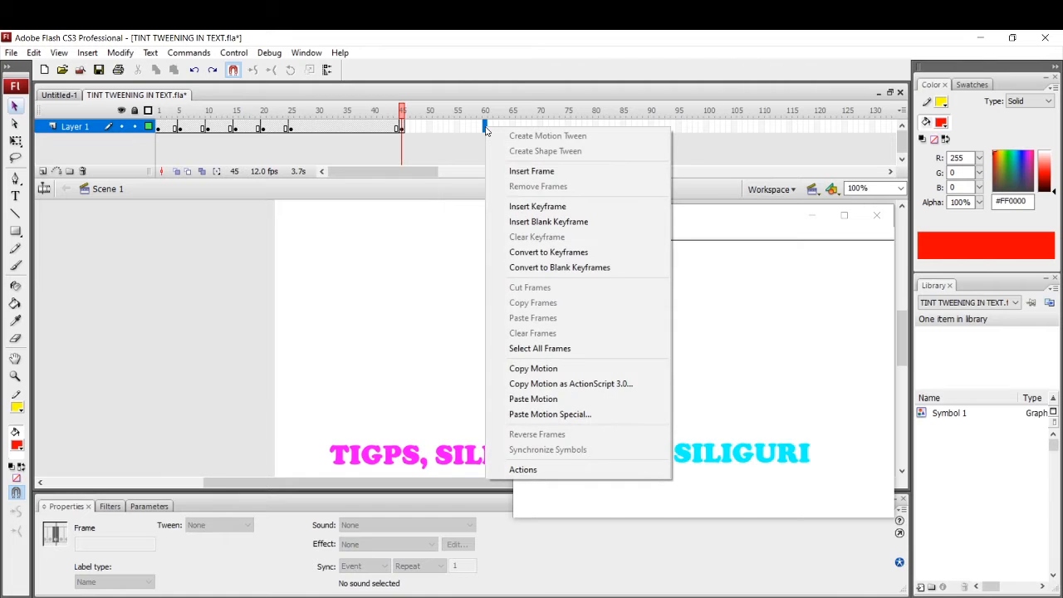
click(537, 207)
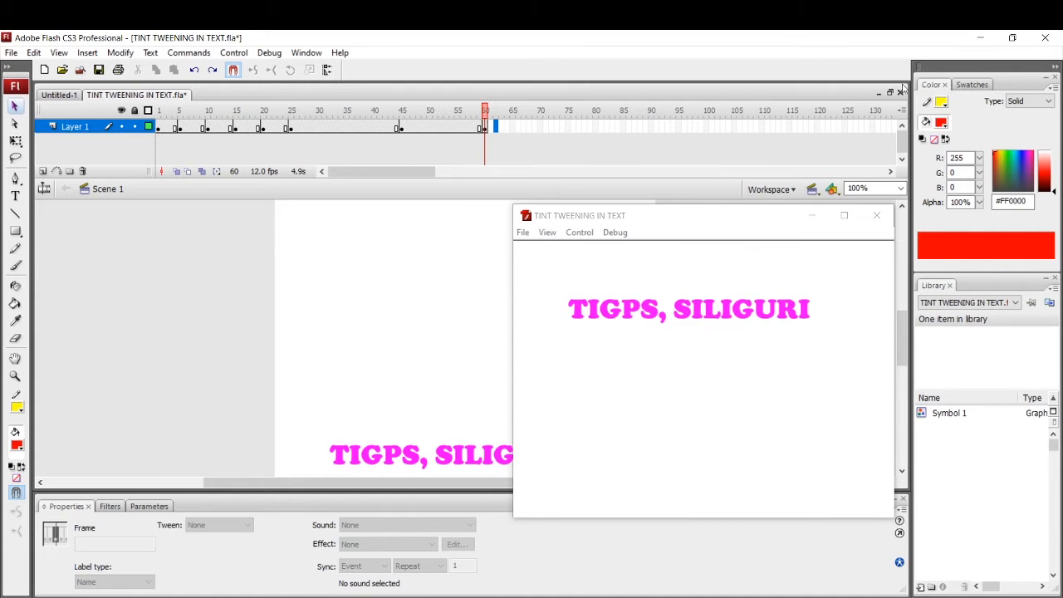
click(976, 41)
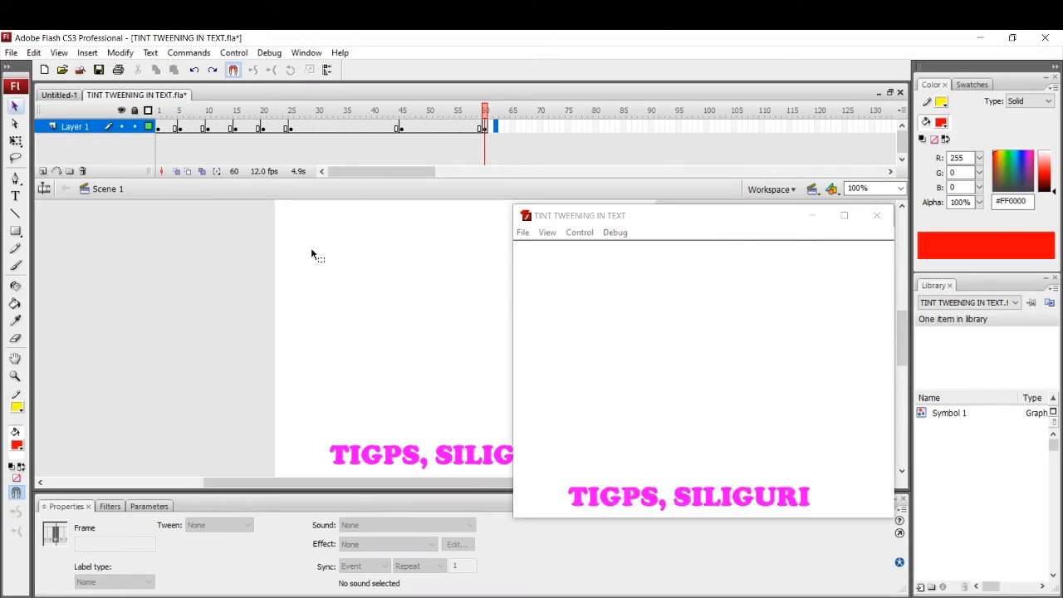
Create a new Flash File (ActionScript 3.0) document and close the movie preview of the finished example
click(12, 53)
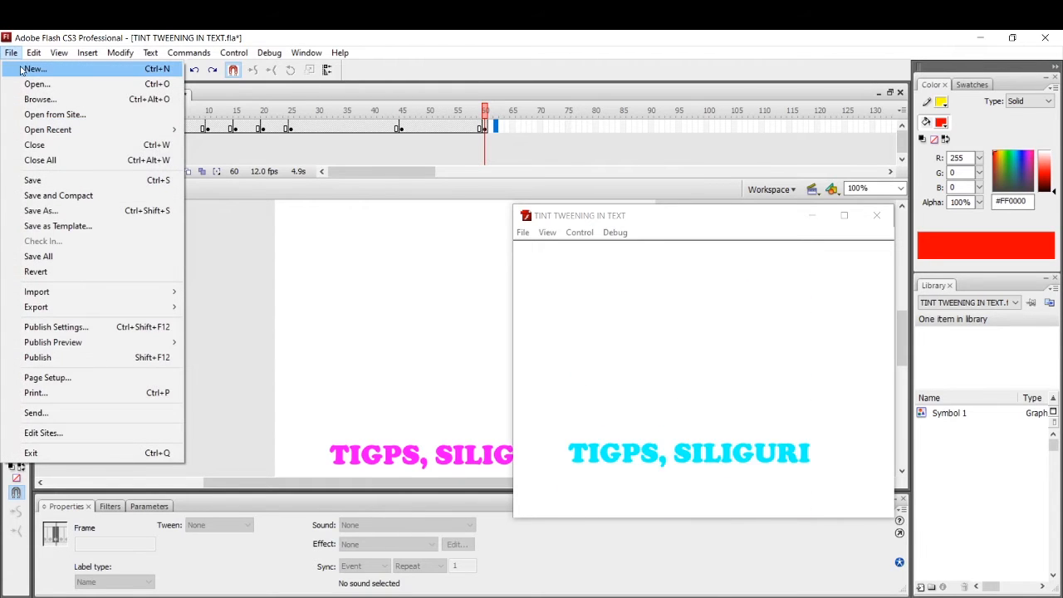
click(36, 71)
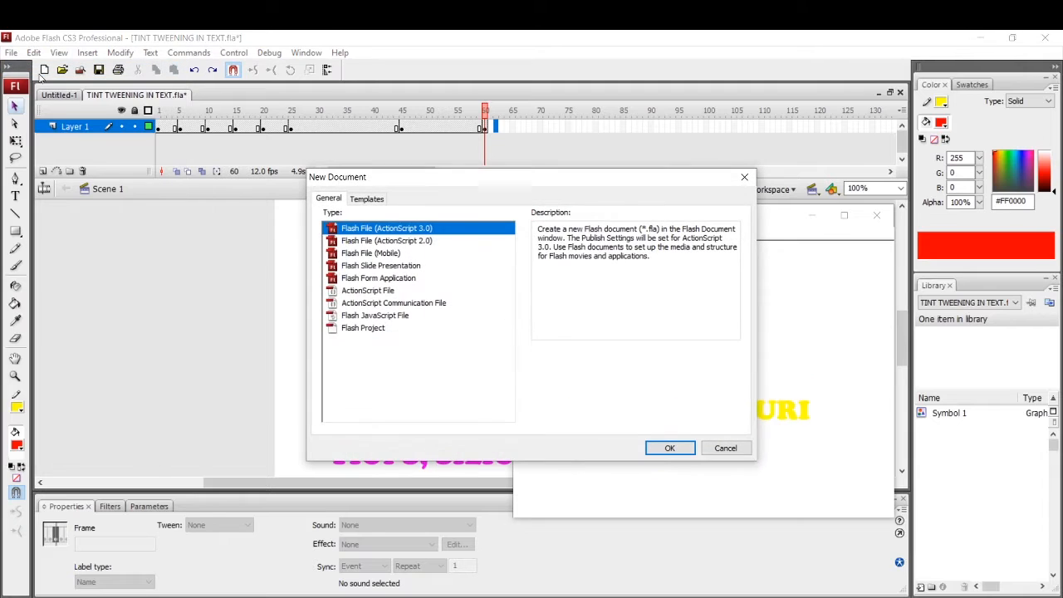
drag(461, 184, 303, 133)
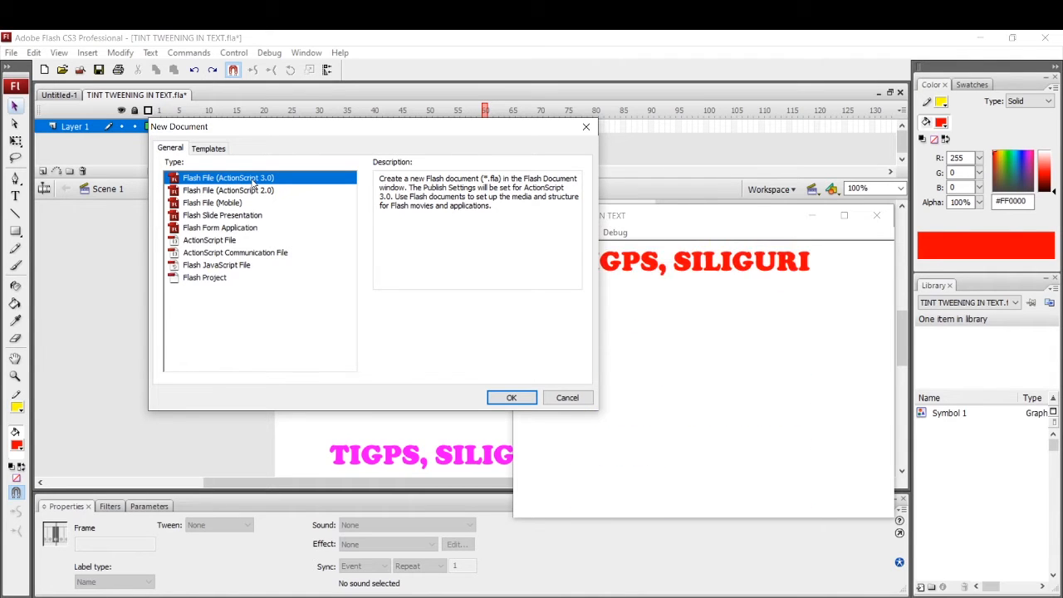
click(512, 398)
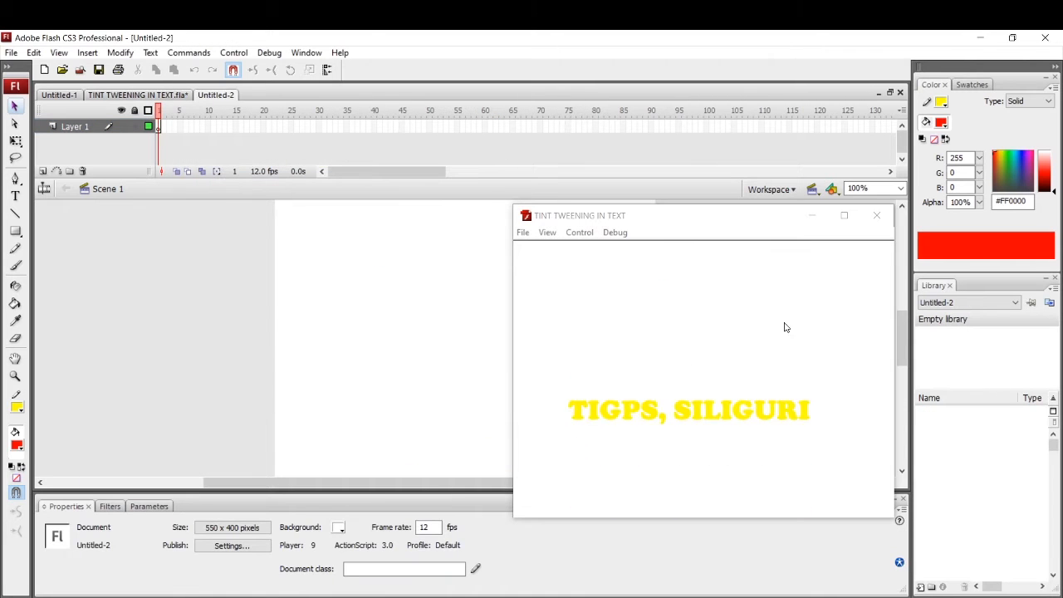
click(876, 215)
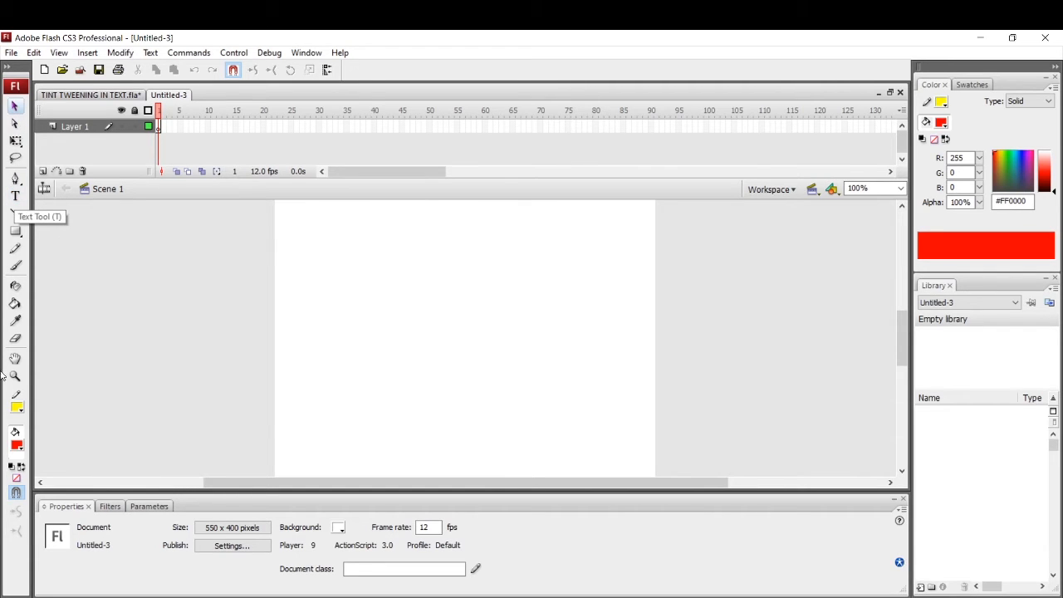
Add the static text "TIGPS, SILIGURI" in red near the top of the stage with the Text tool
click(16, 197)
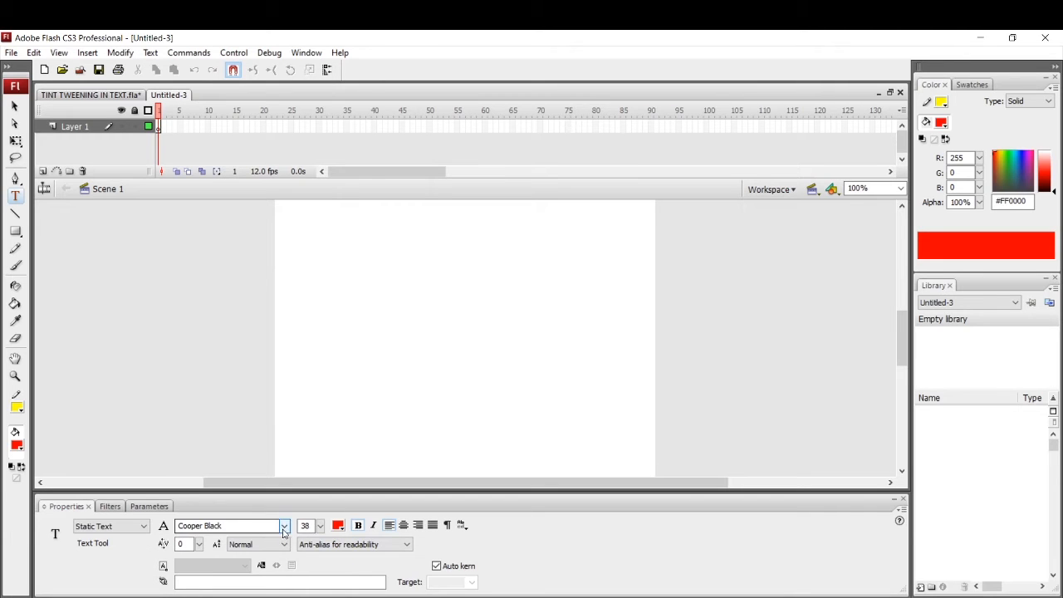
click(339, 528)
click(350, 463)
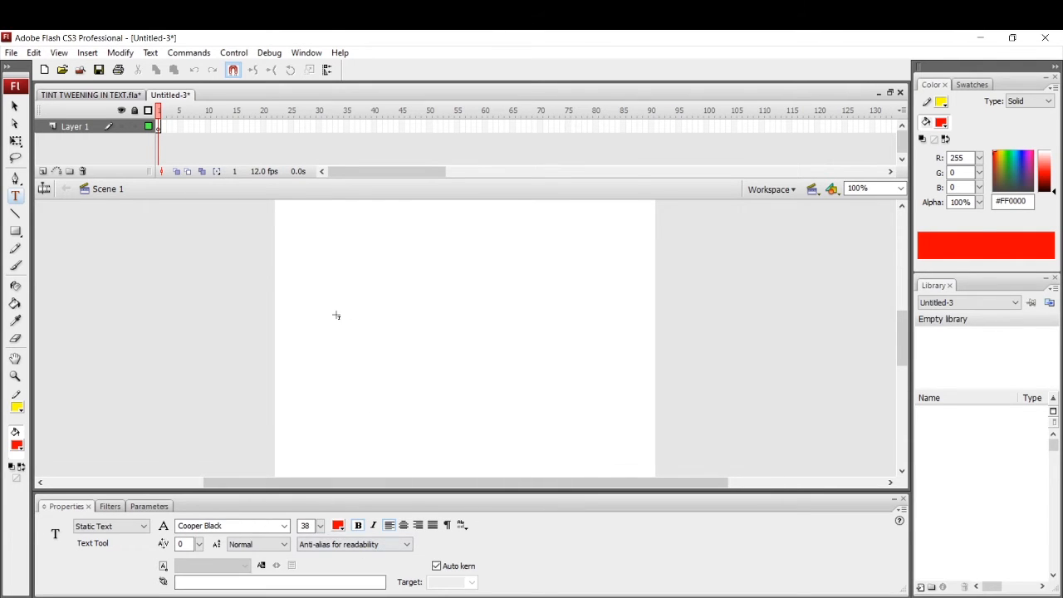
click(326, 233)
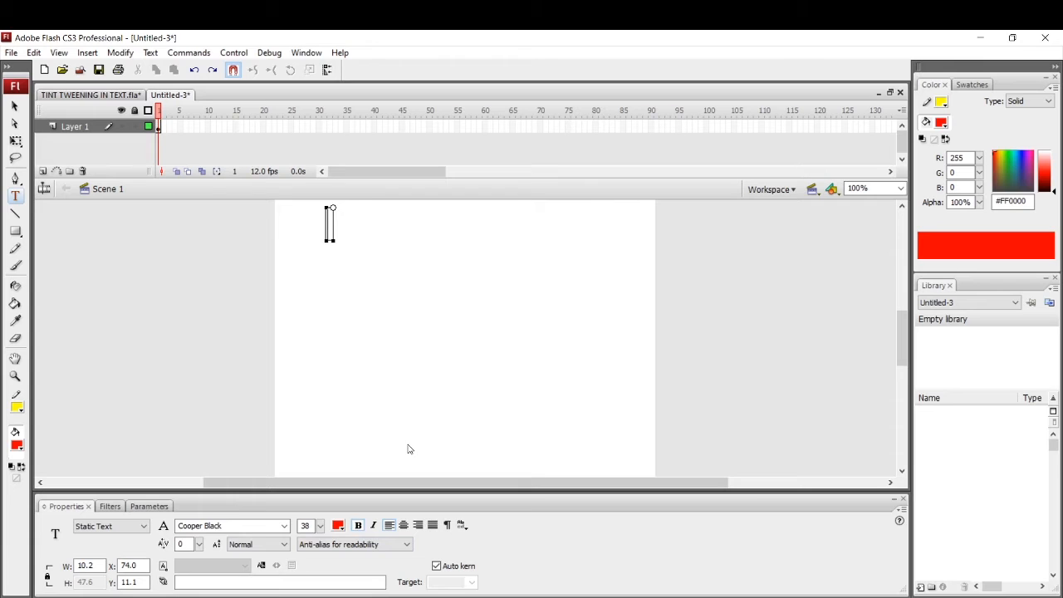
text(TIGPS,)
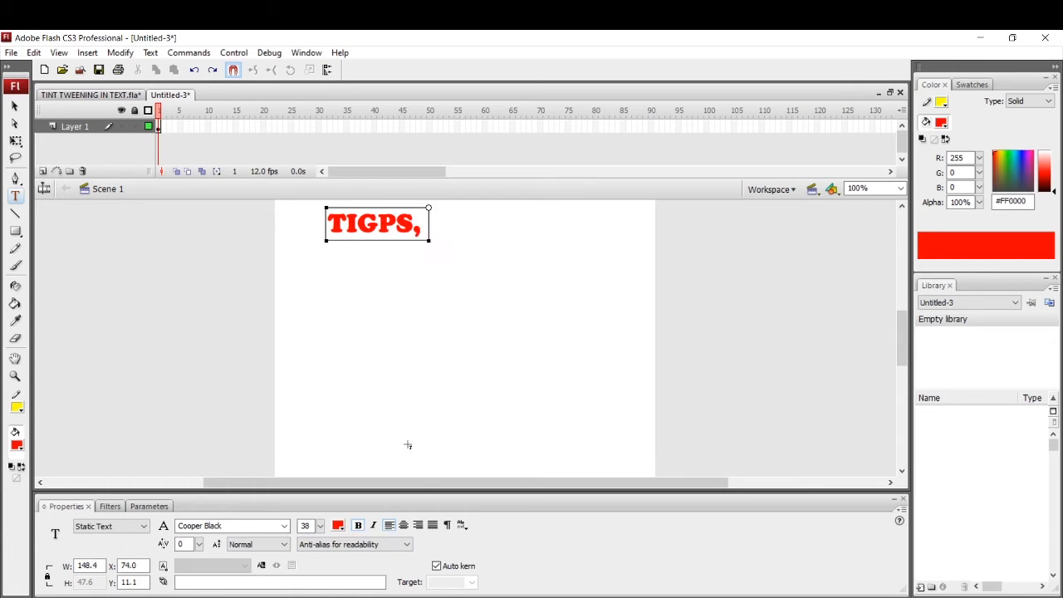
text( SILIGURI)
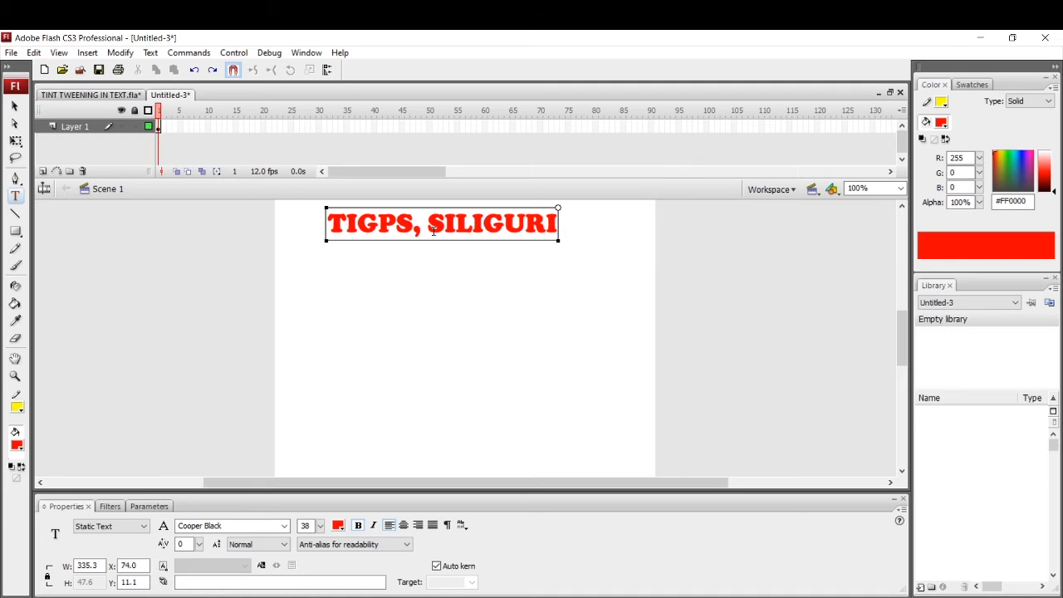
Select the "TIGPS, SILIGURI" text and convert it to a symbol of type Graphic
click(16, 109)
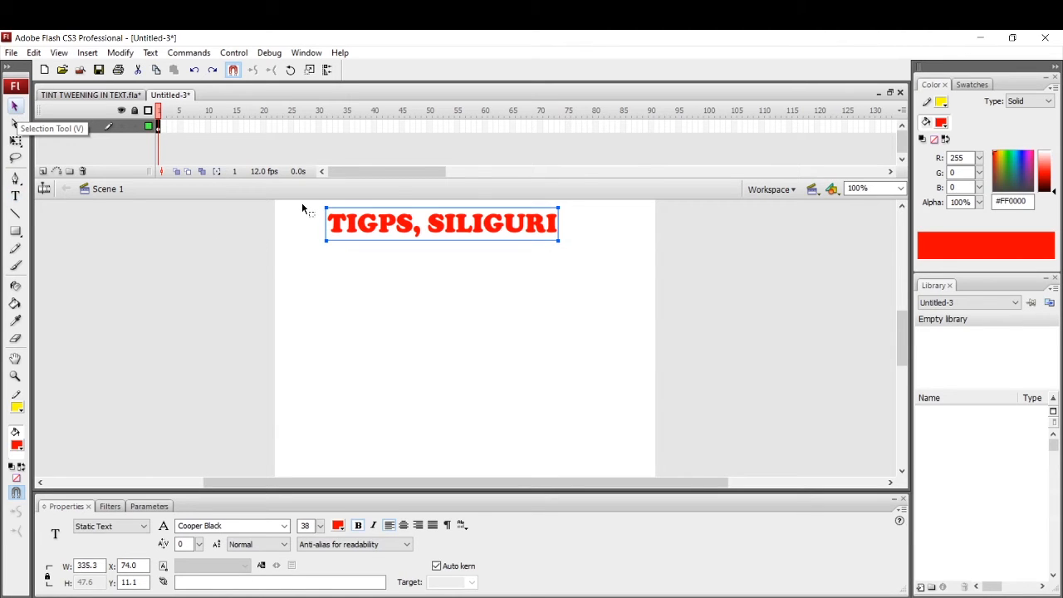
drag(301, 202, 578, 263)
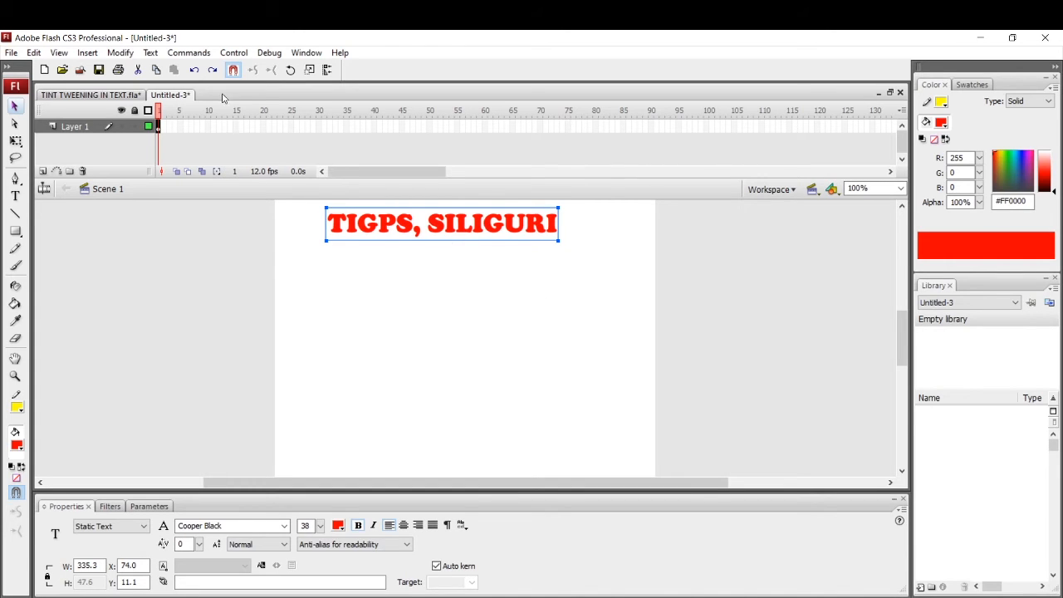
click(119, 53)
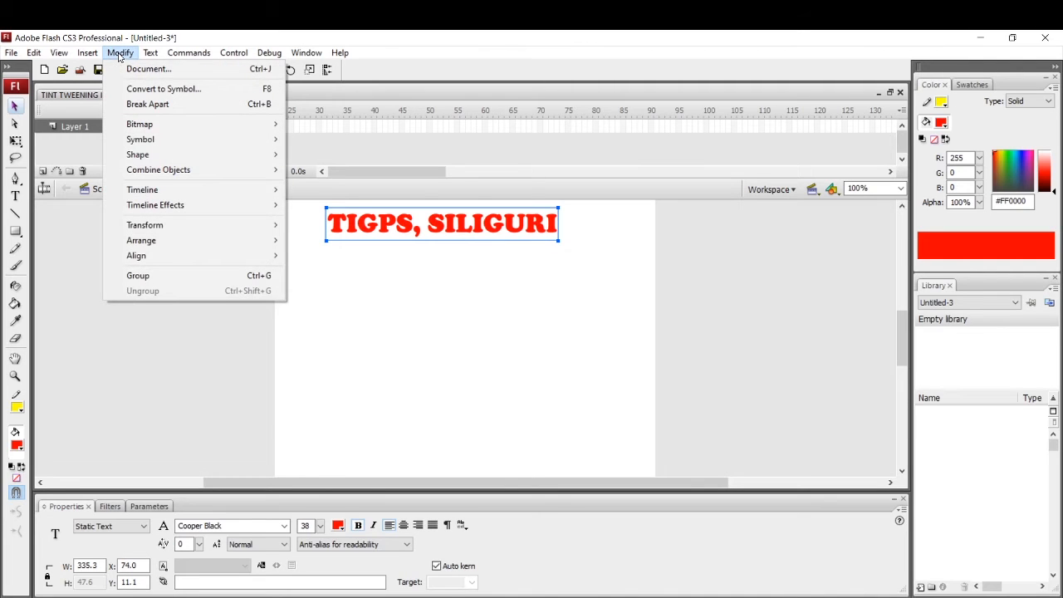
click(160, 90)
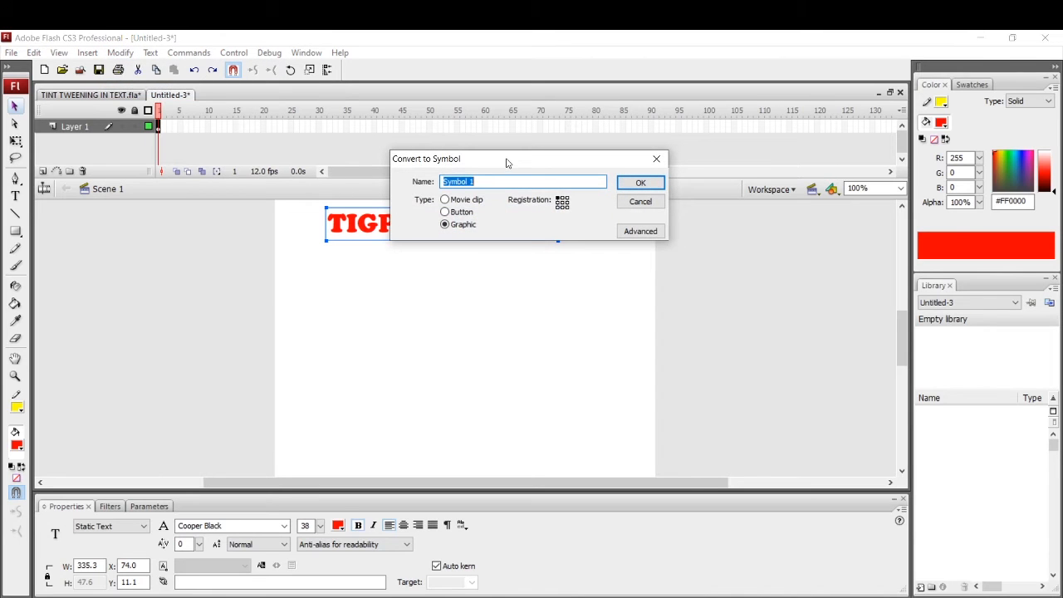
drag(506, 164, 438, 195)
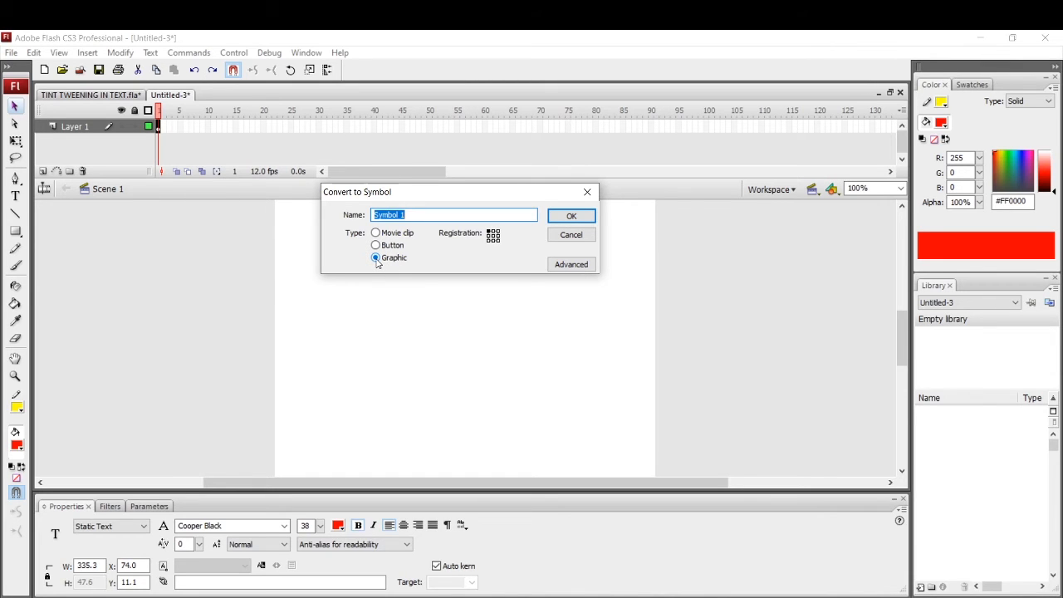
click(574, 219)
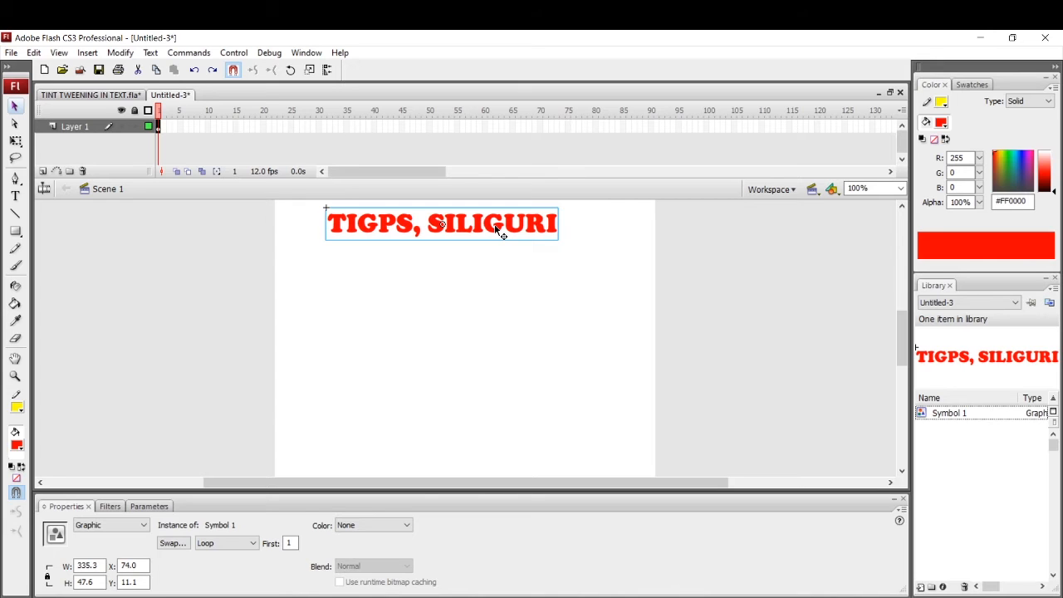
Move the text symbol down to about X 64, Y 69 and insert a keyframe at frame 8 of Layer 1
drag(495, 229, 490, 269)
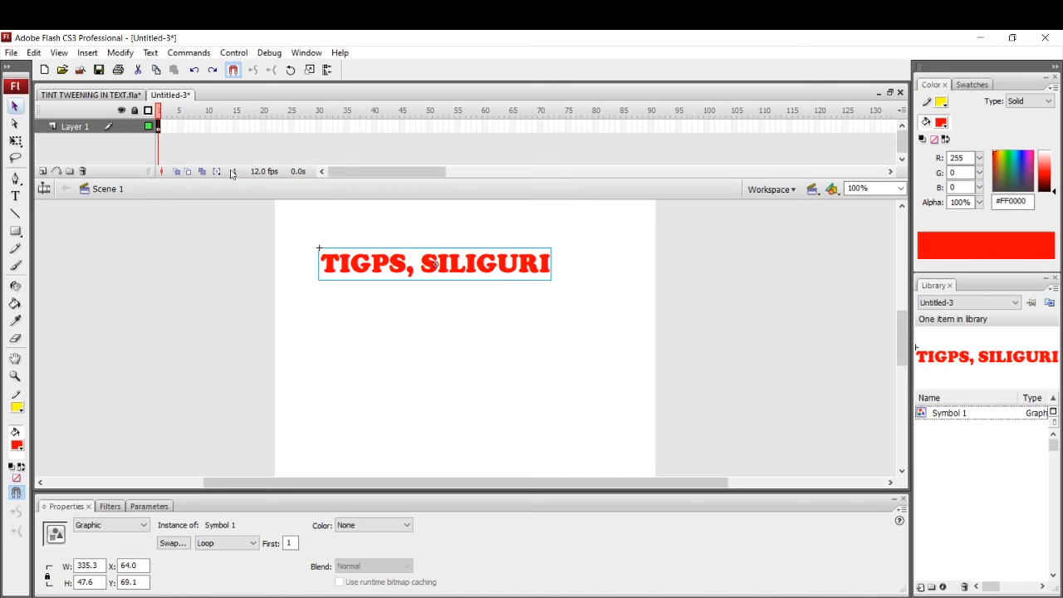
click(197, 130)
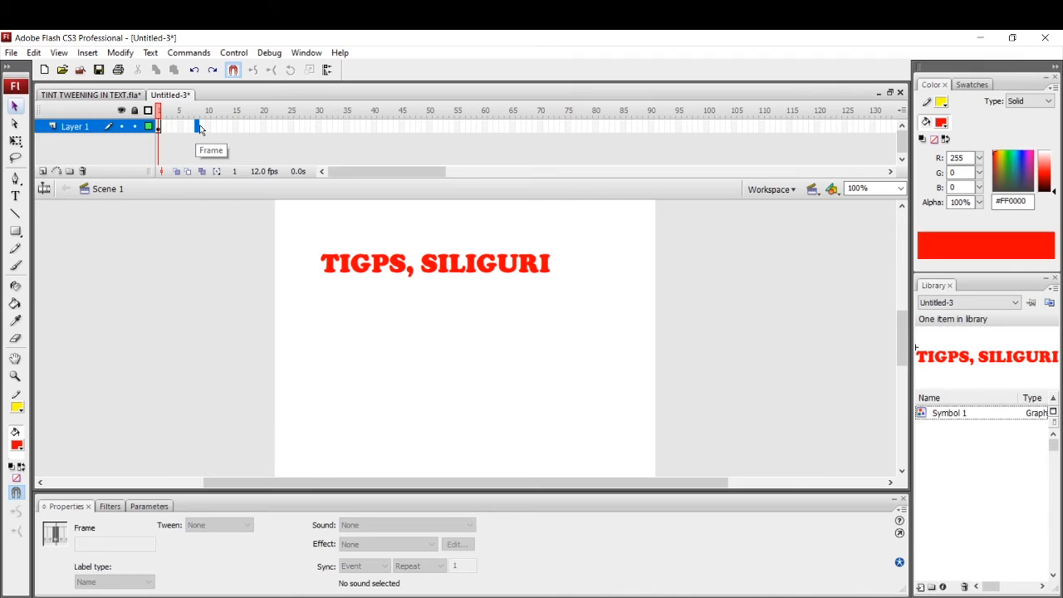
right_click(196, 129)
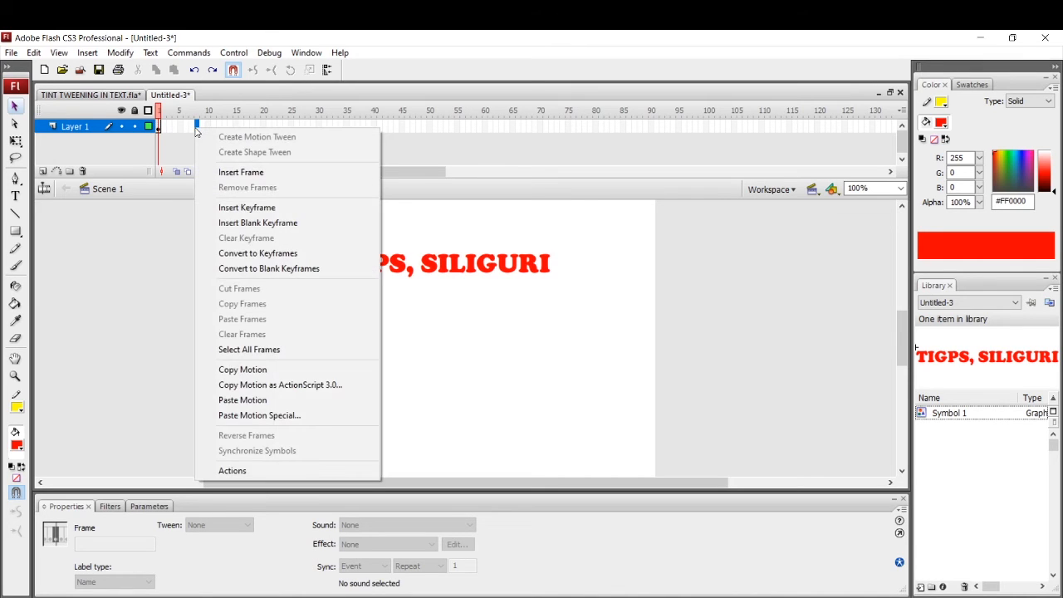
click(237, 208)
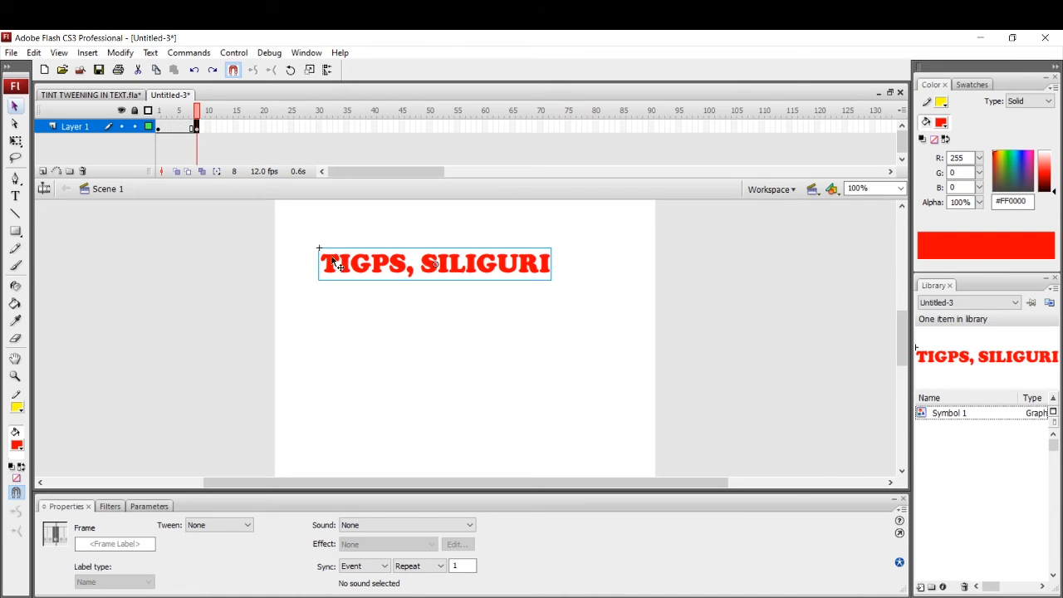
Apply a Tint colour effect in green (RGB 0, 255, 0) to the text symbol at frame 8
click(377, 264)
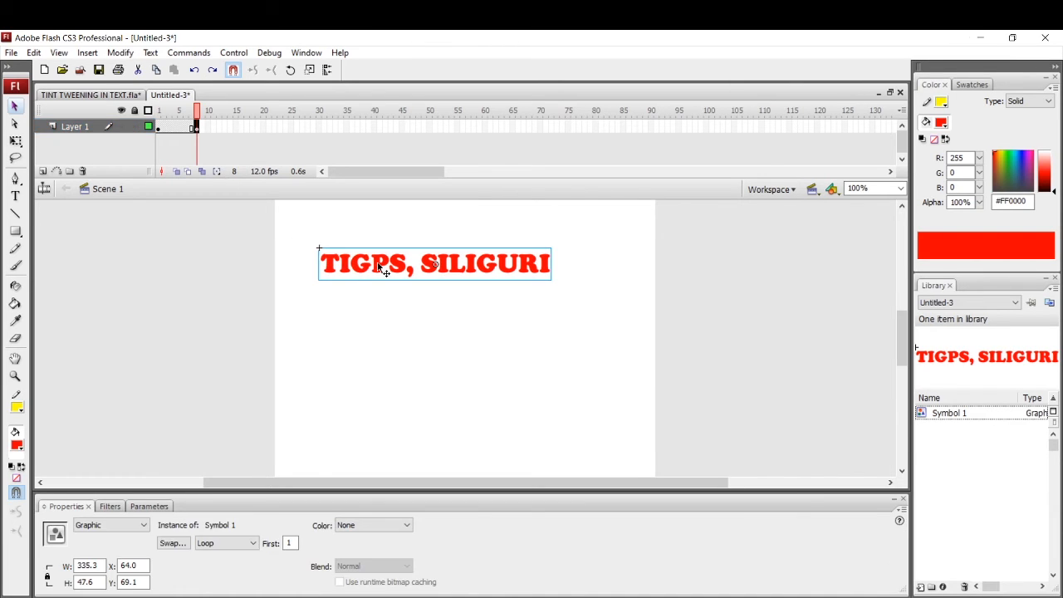
click(408, 530)
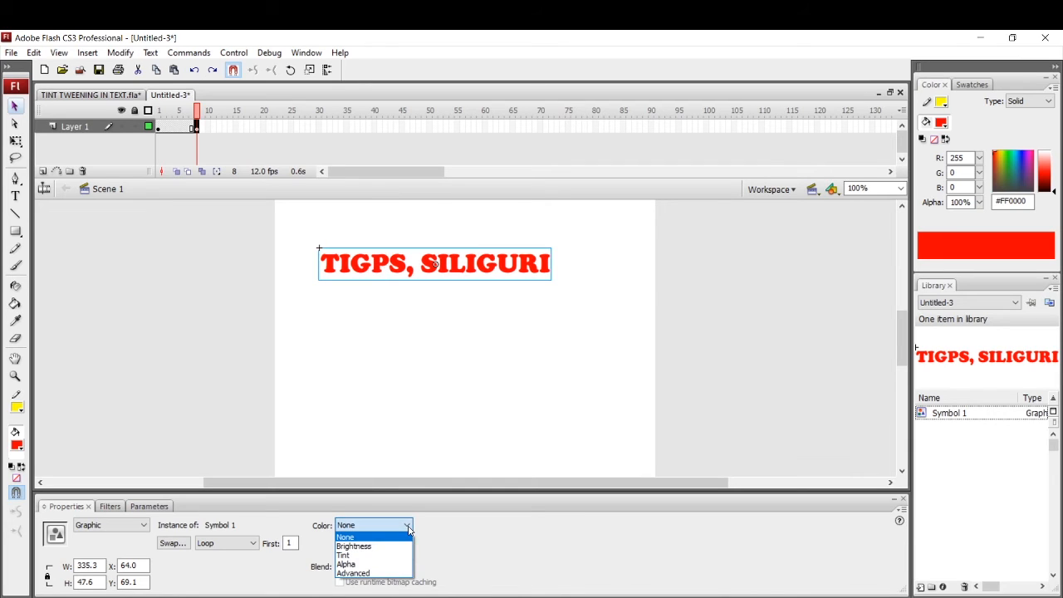
click(358, 555)
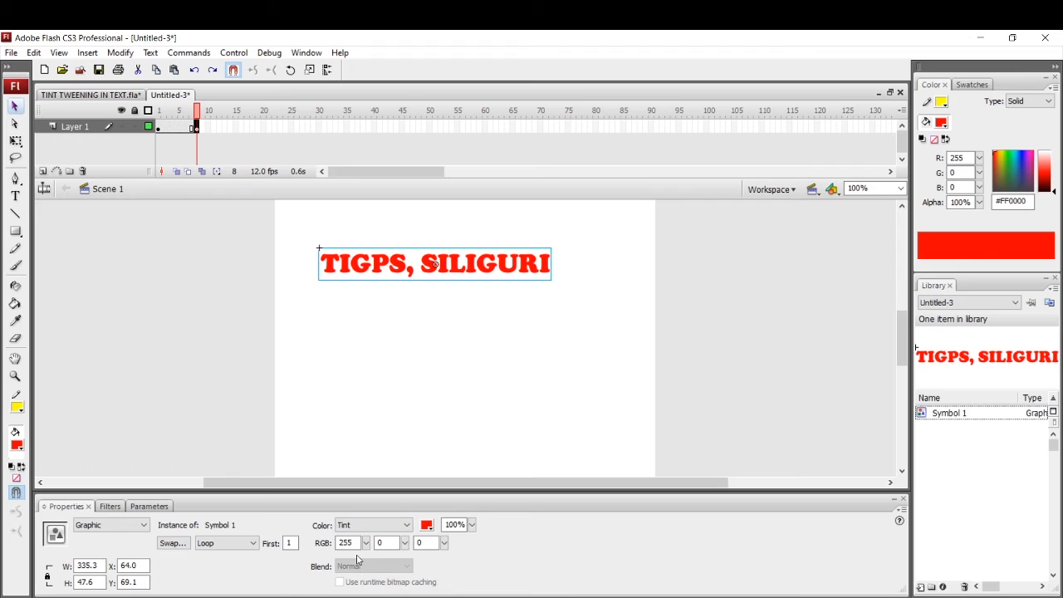
click(428, 527)
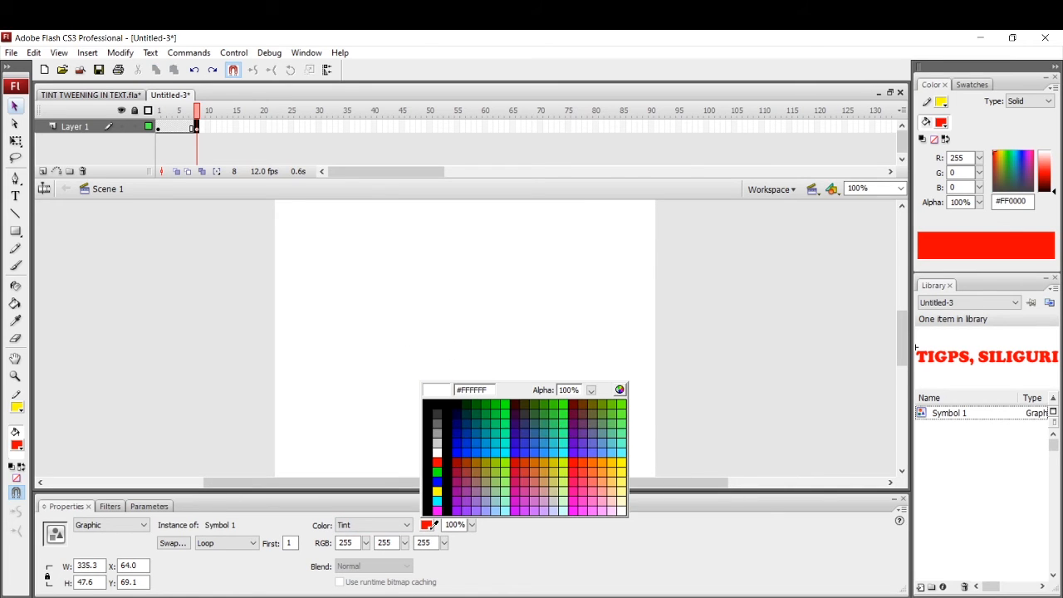
click(438, 472)
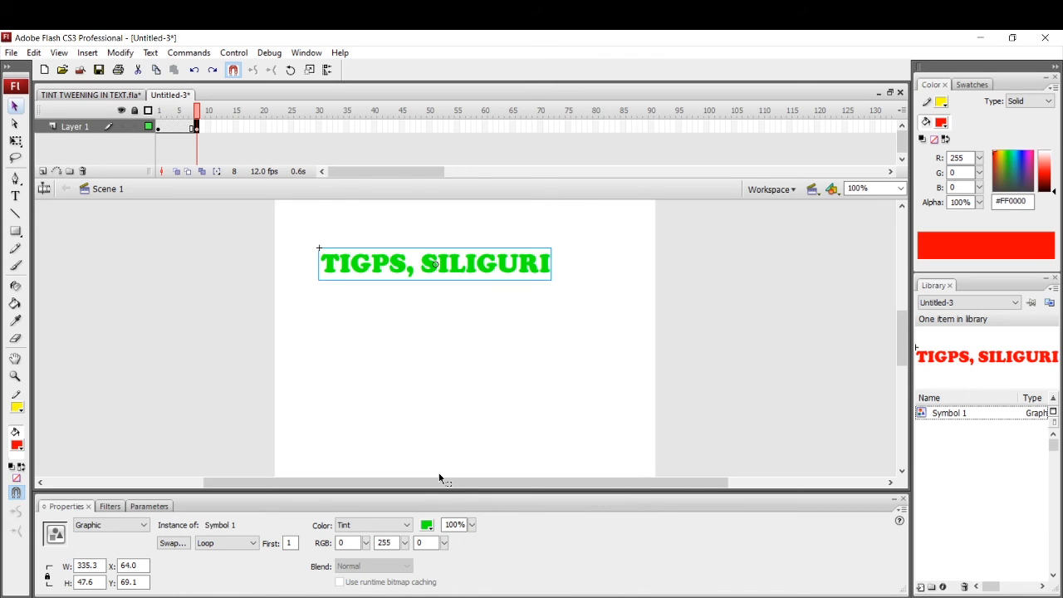
In a new keyframe at frame 15, move the text symbol down to about Y 137 and tint it blue (RGB 0, 0, 255)
click(237, 128)
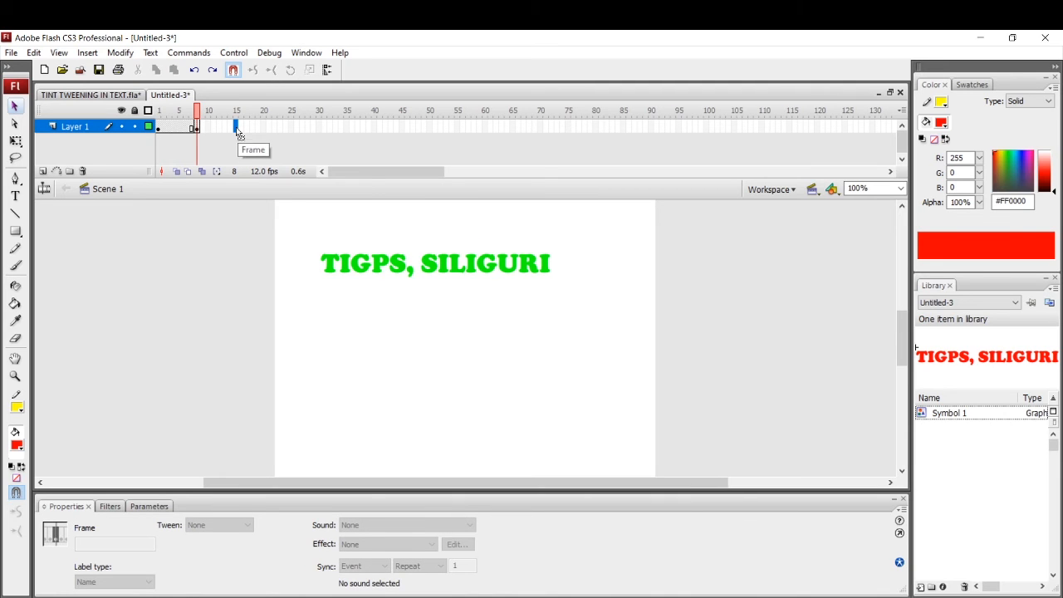
right_click(237, 132)
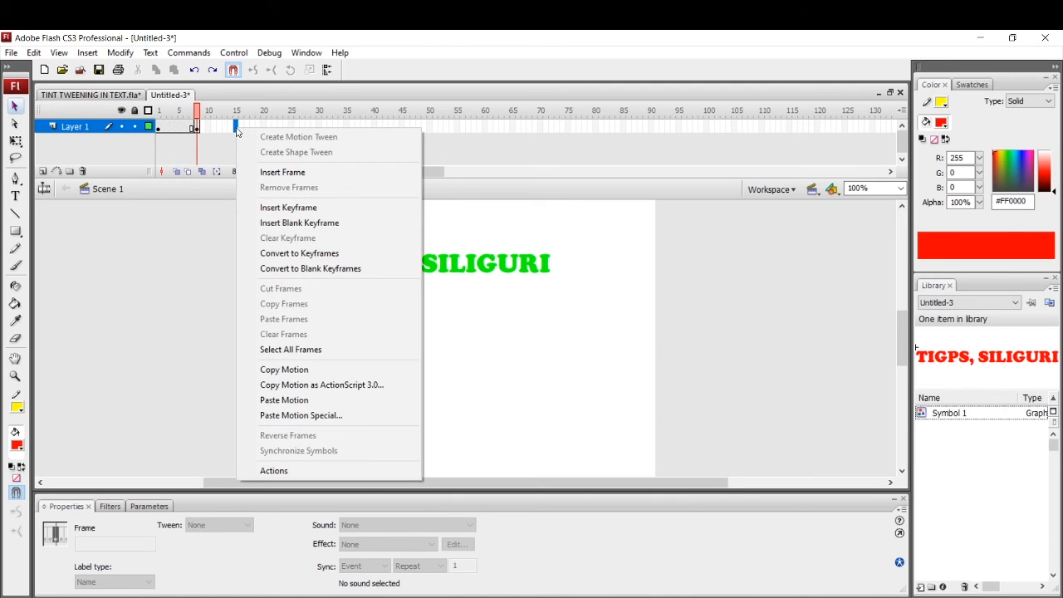
click(270, 208)
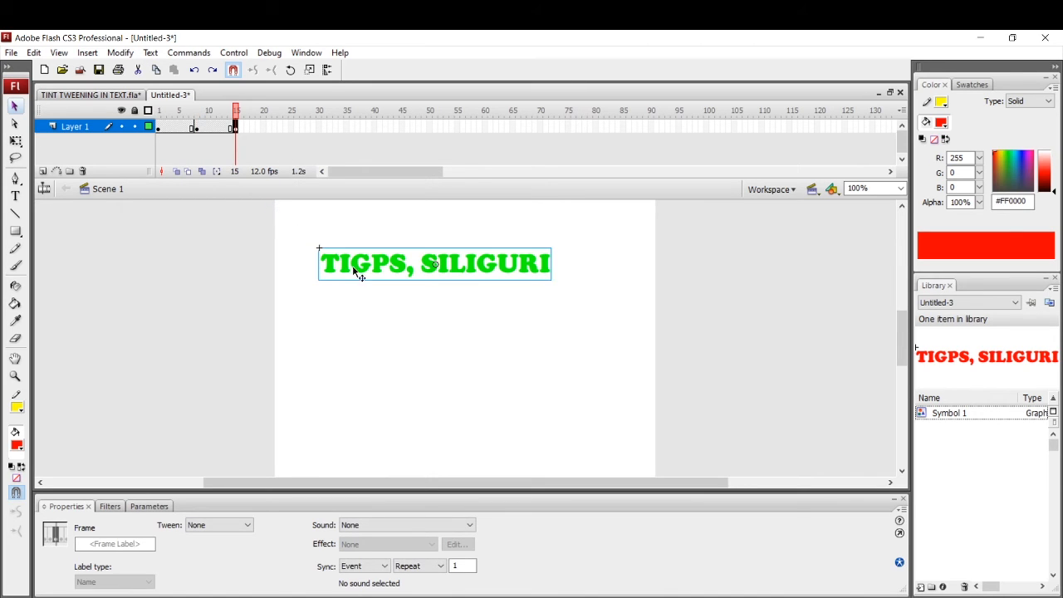
drag(355, 269, 355, 307)
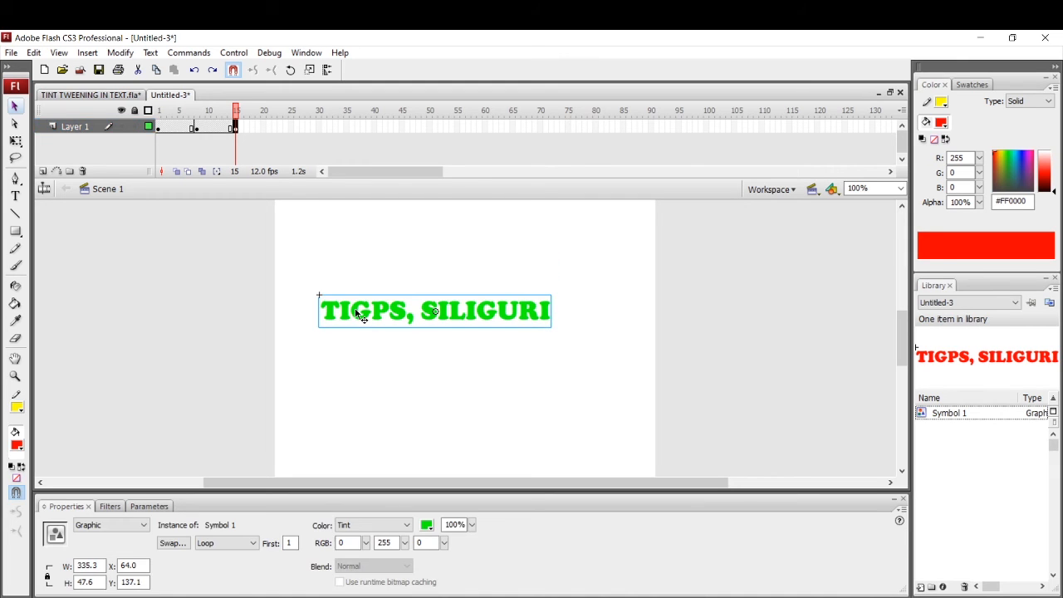
click(432, 531)
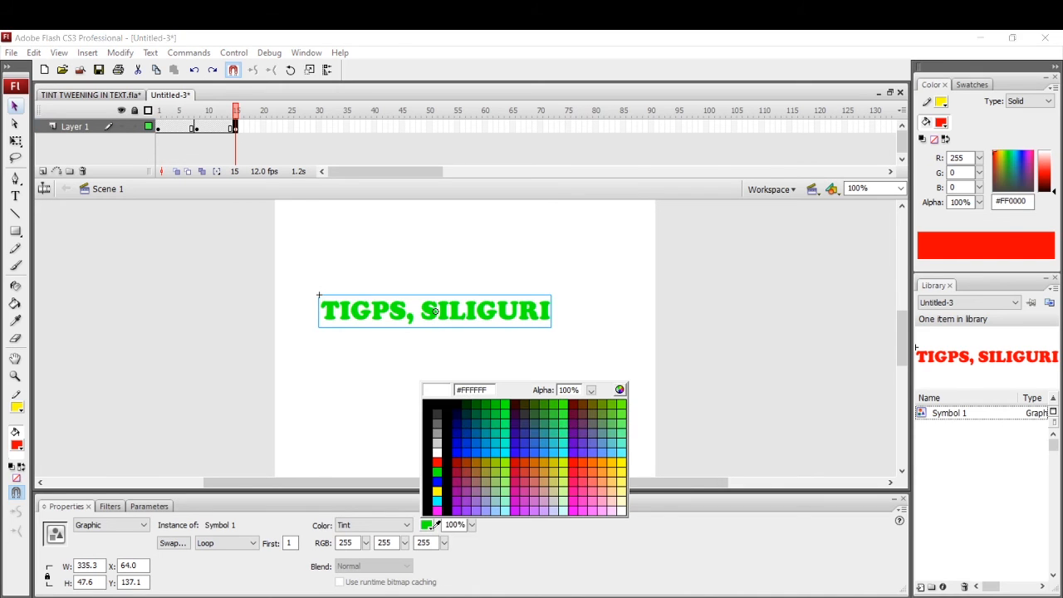
click(439, 481)
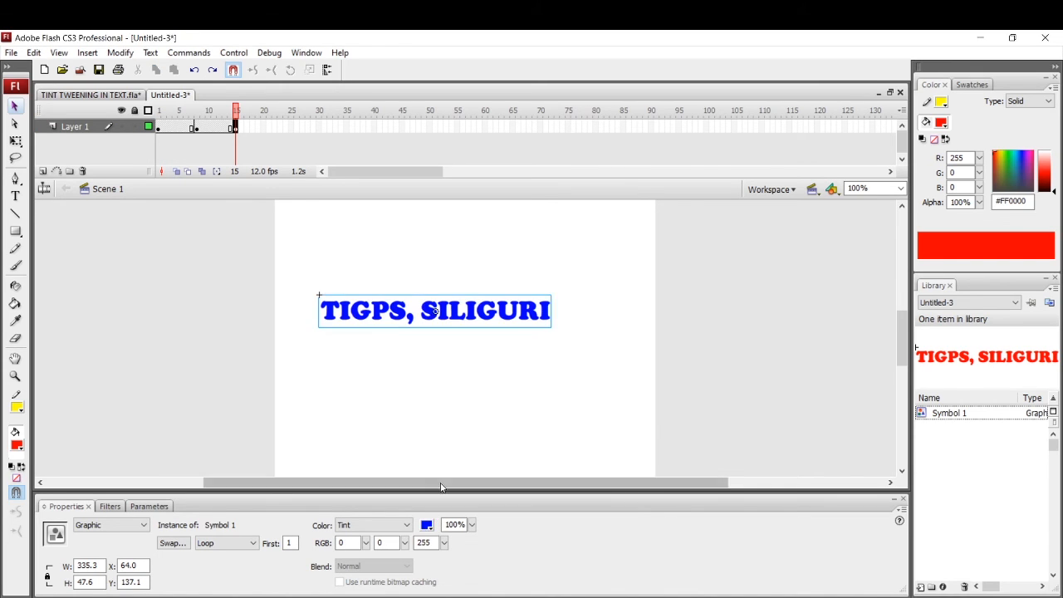
In a new keyframe at frame 22, move the text symbol down to about Y 210 and tint it yellow (RGB 255, 255, 0)
click(274, 127)
right_click(275, 128)
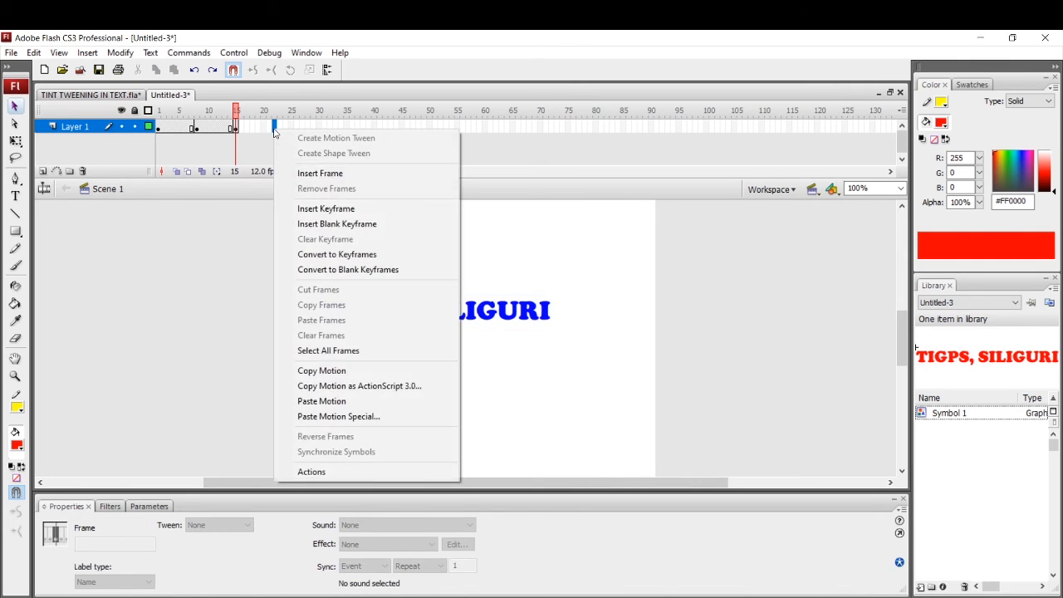
click(312, 210)
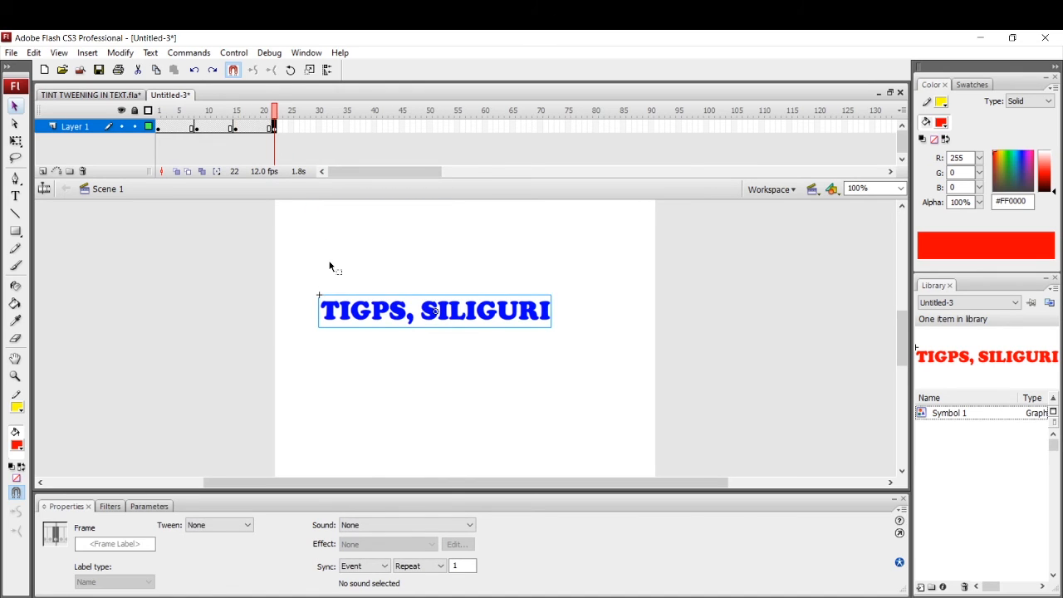
drag(371, 316, 372, 370)
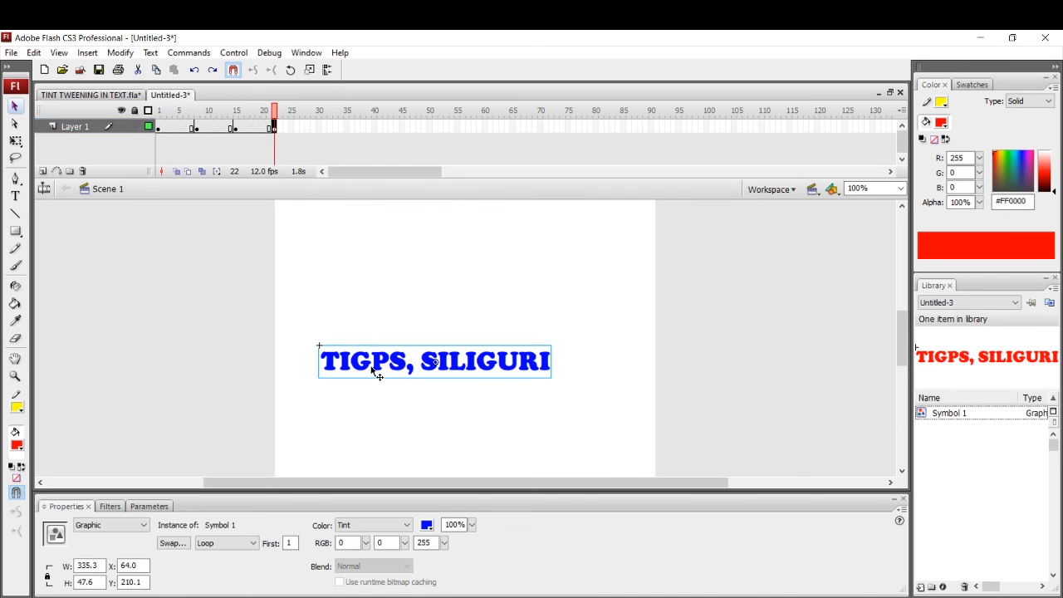
click(426, 525)
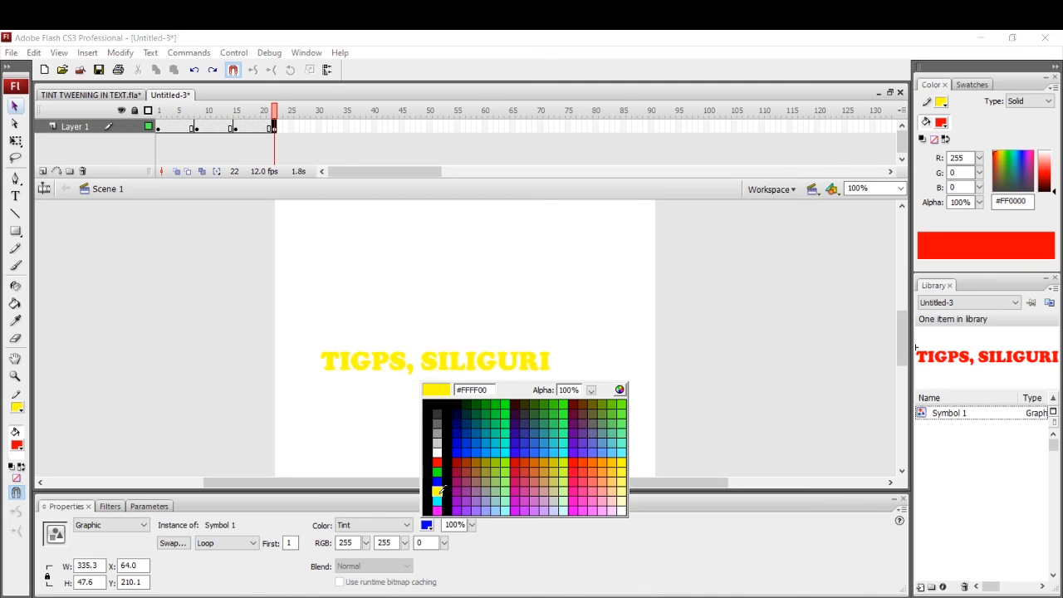
click(438, 490)
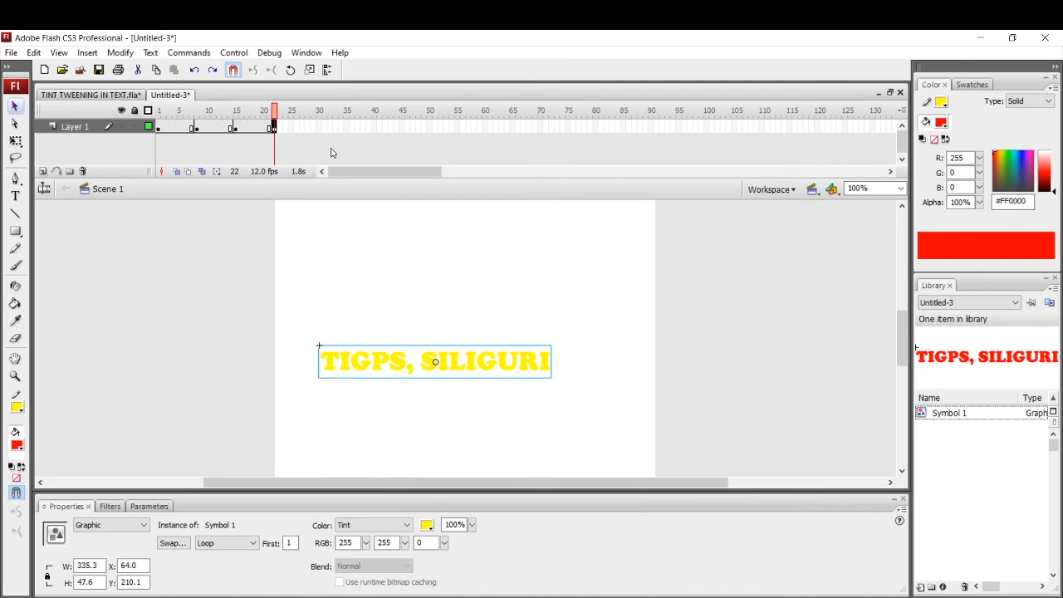
In a new keyframe at frame 29, move the text symbol down to about Y 274 and tint it magenta (RGB 255, 0, 255)
click(313, 127)
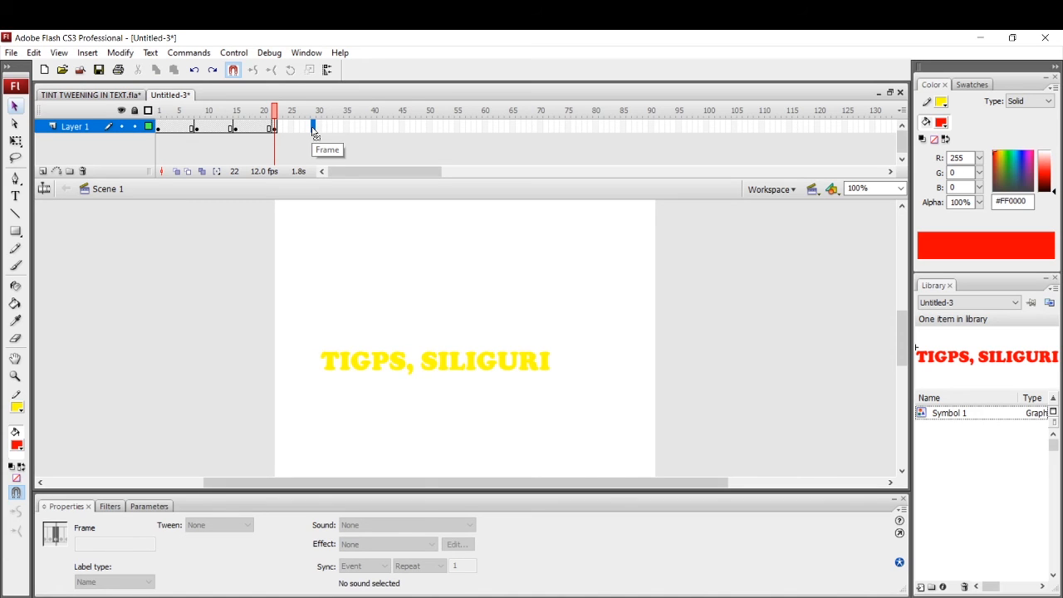
right_click(313, 130)
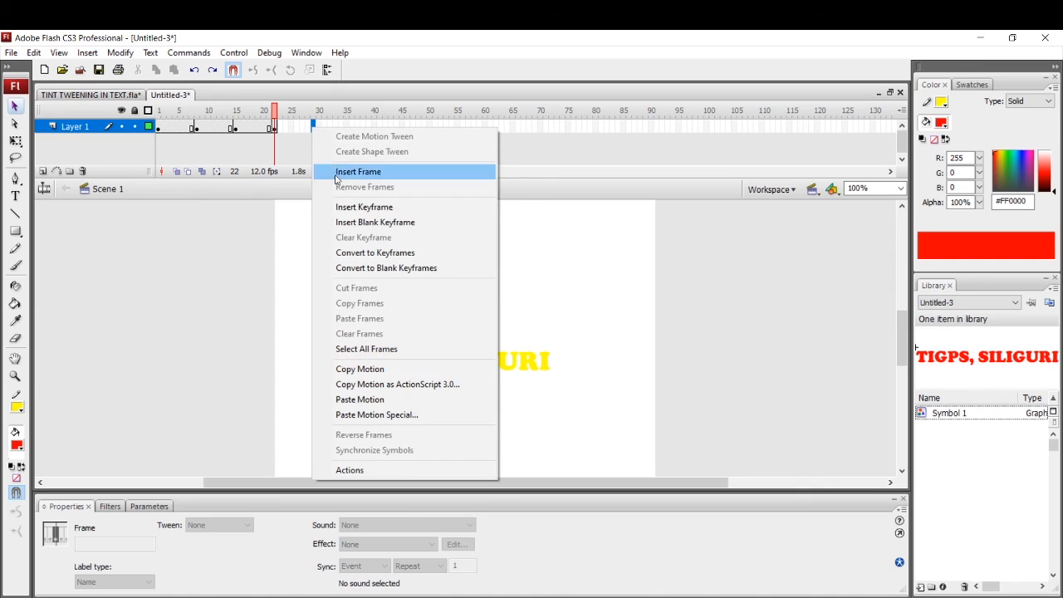
click(343, 207)
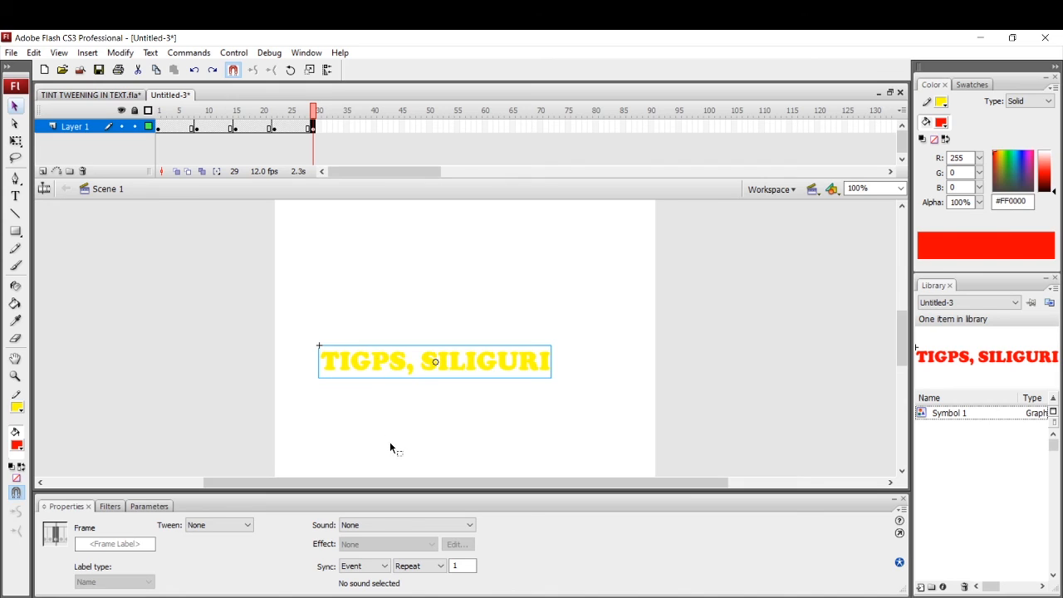
click(396, 366)
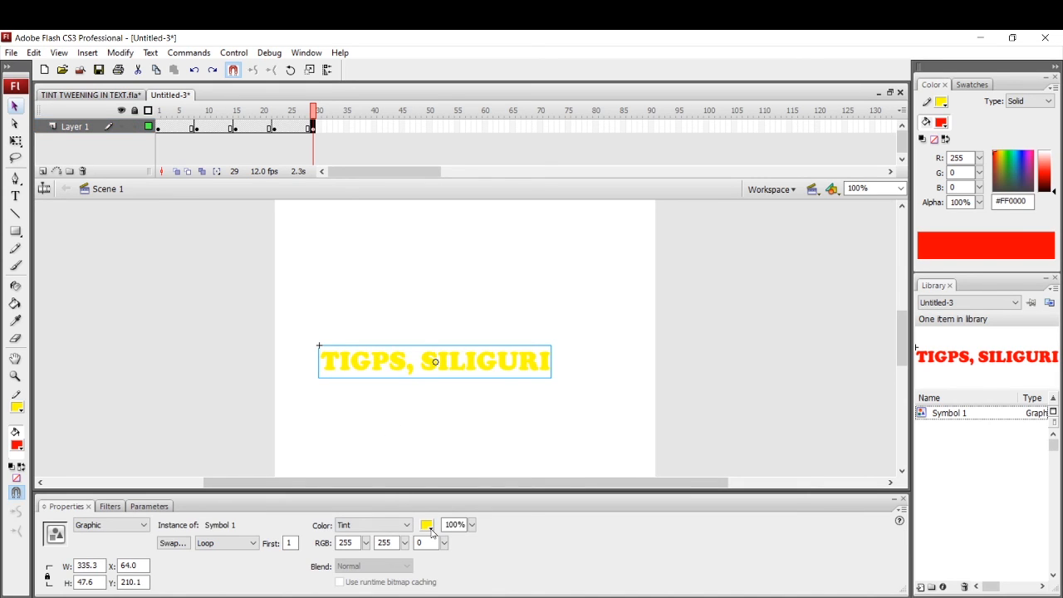
drag(405, 362, 401, 406)
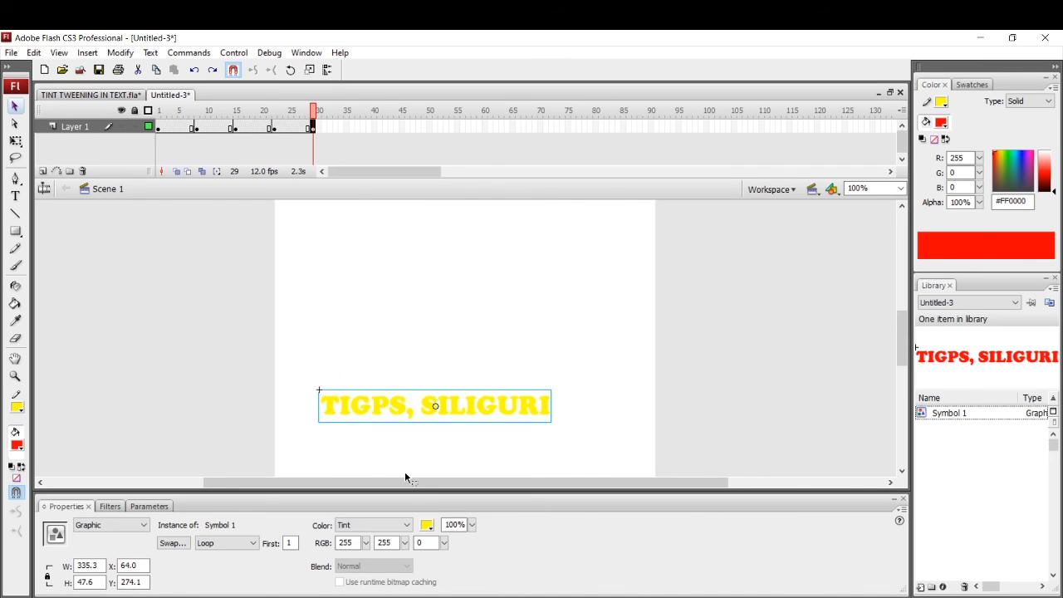
click(423, 527)
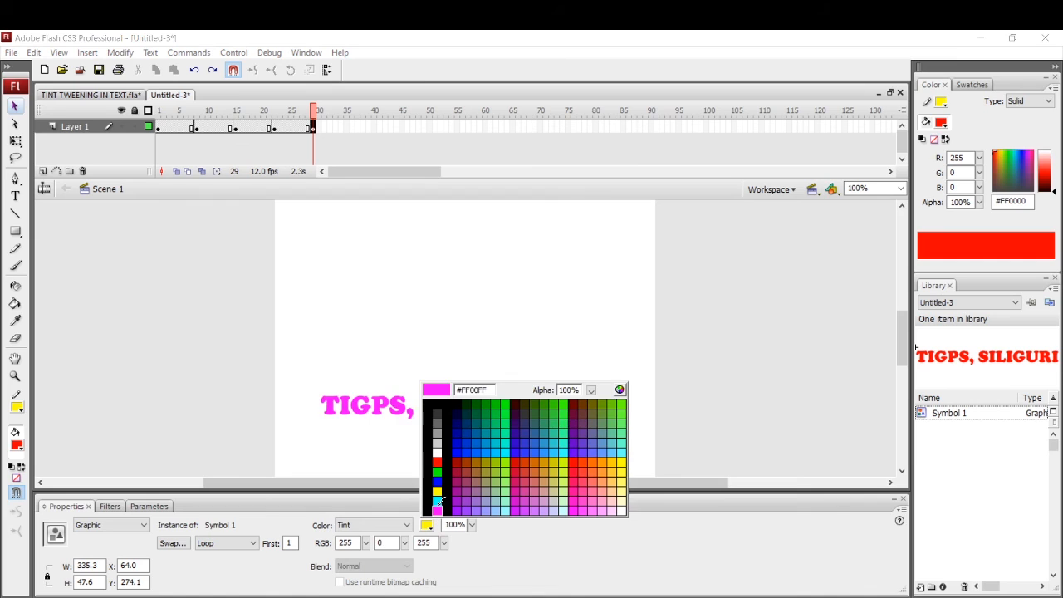
click(437, 507)
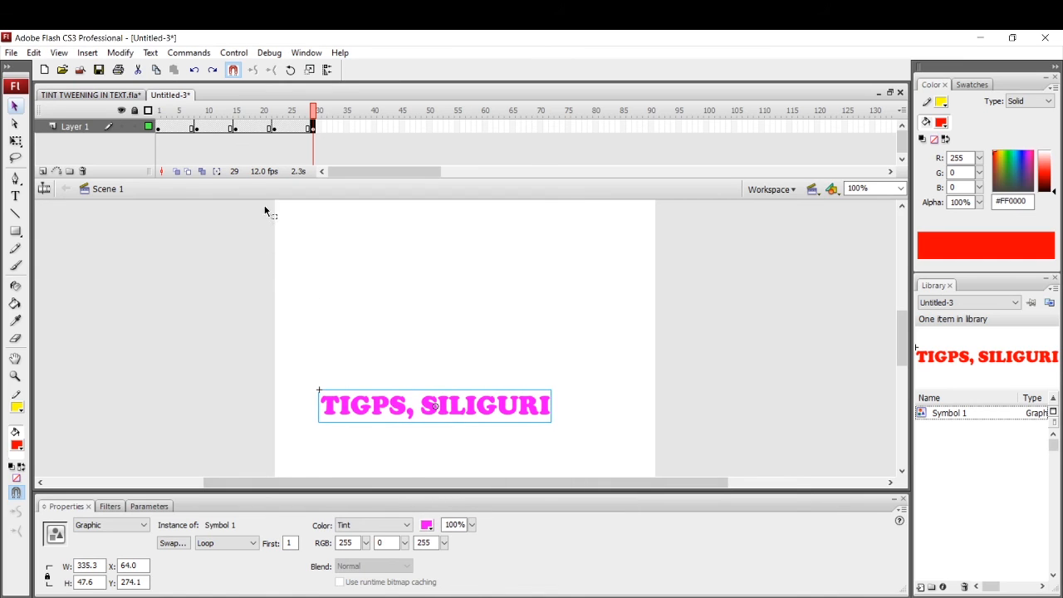
In a new keyframe at frame 35, move the text symbol down to about Y 333 and tint it light red (RGB 255, 51, 51)
click(345, 127)
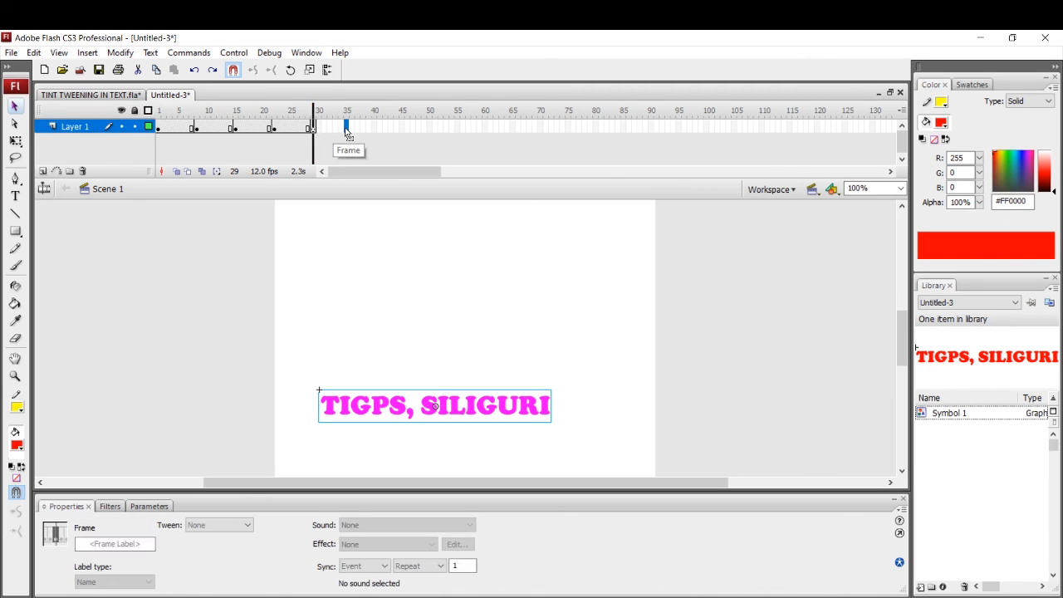
right_click(346, 128)
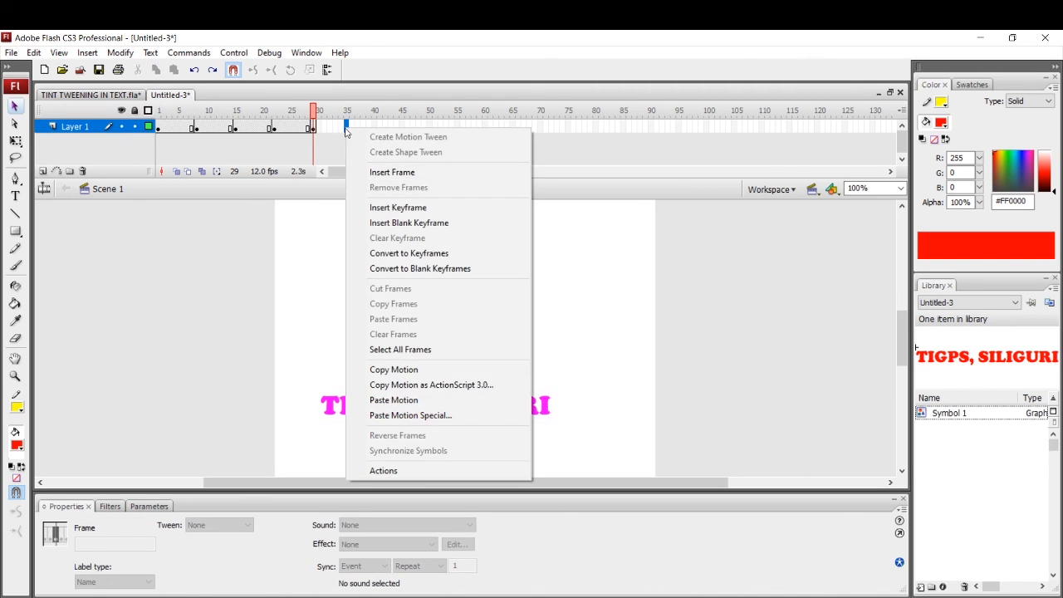
click(399, 207)
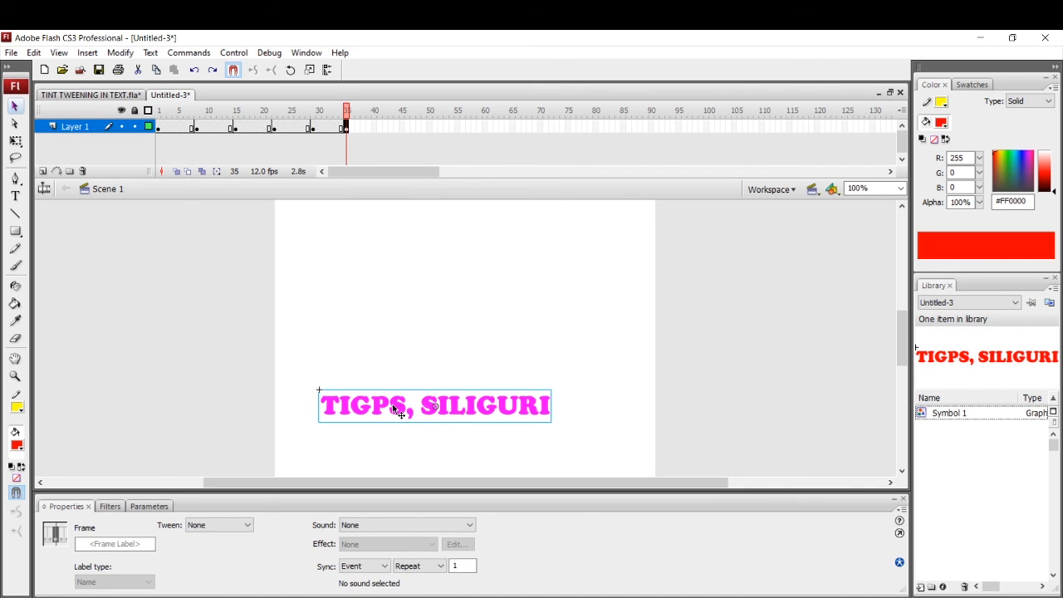
drag(394, 409, 396, 449)
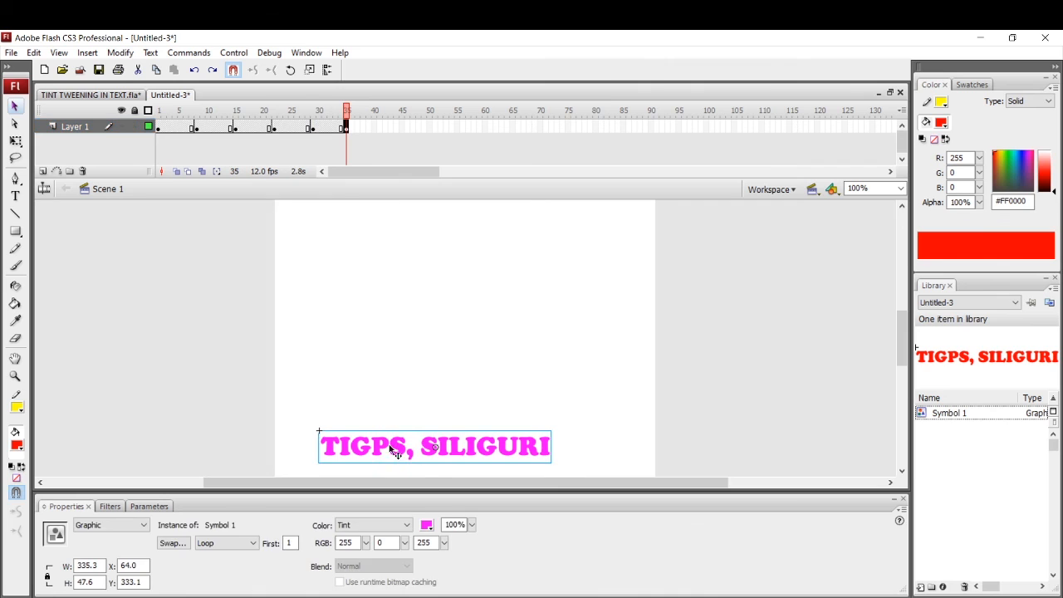
click(427, 525)
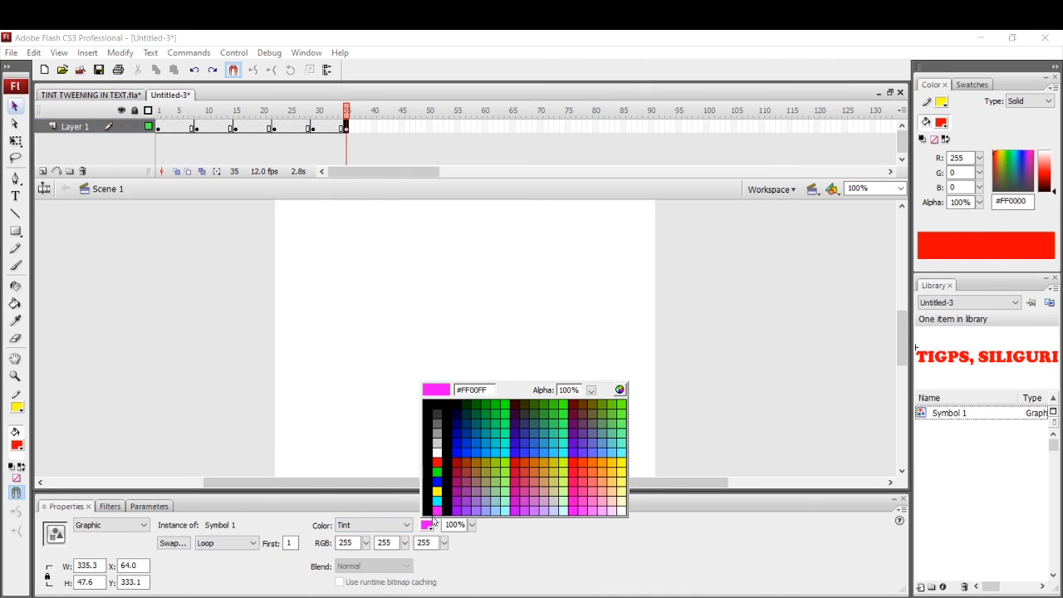
click(586, 470)
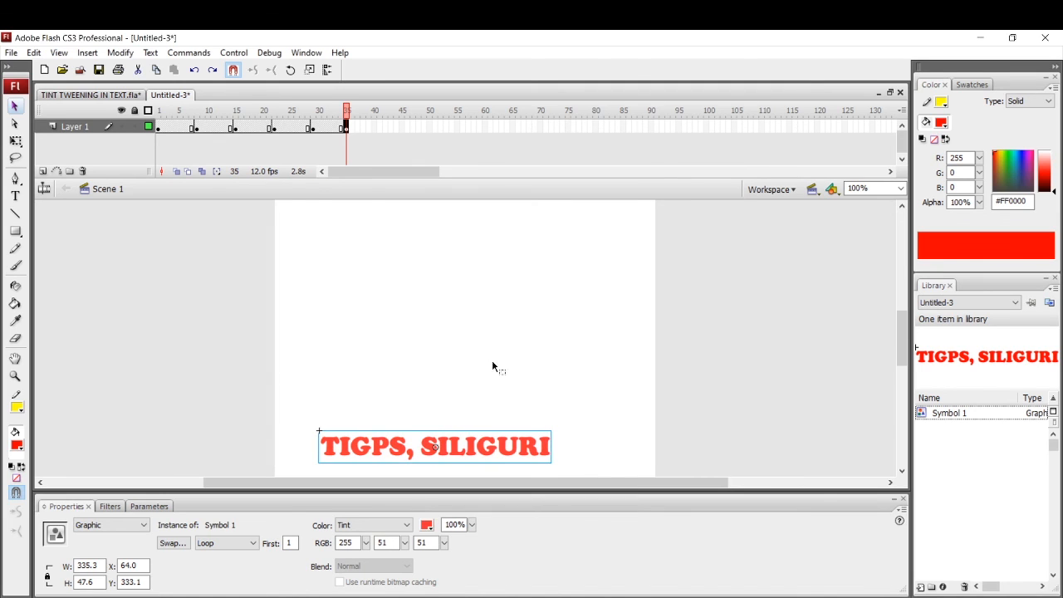
Play the text animation on the timeline and preview it with Test Movie
click(233, 52)
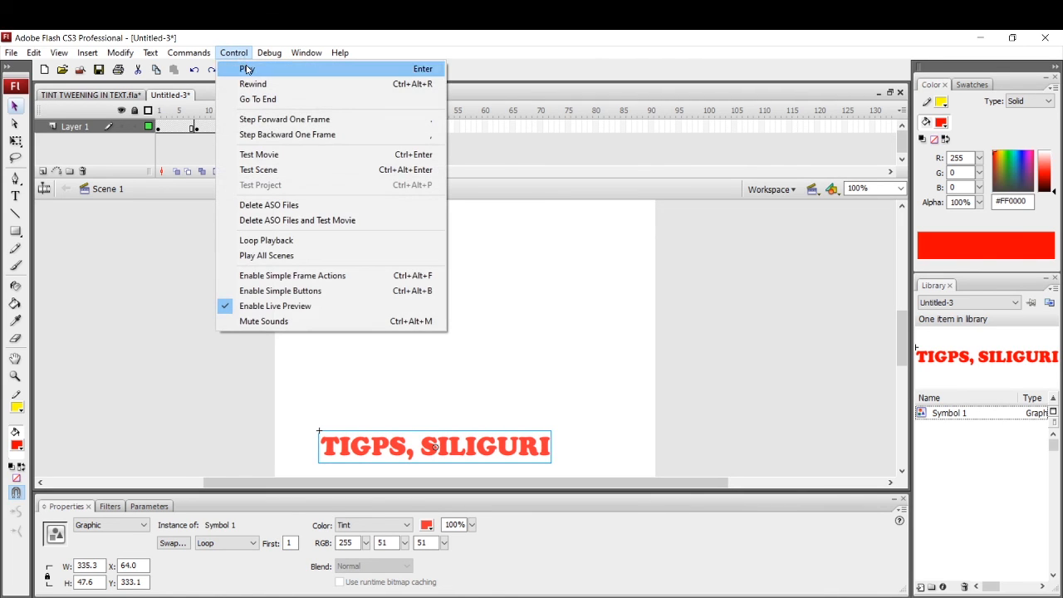
click(246, 70)
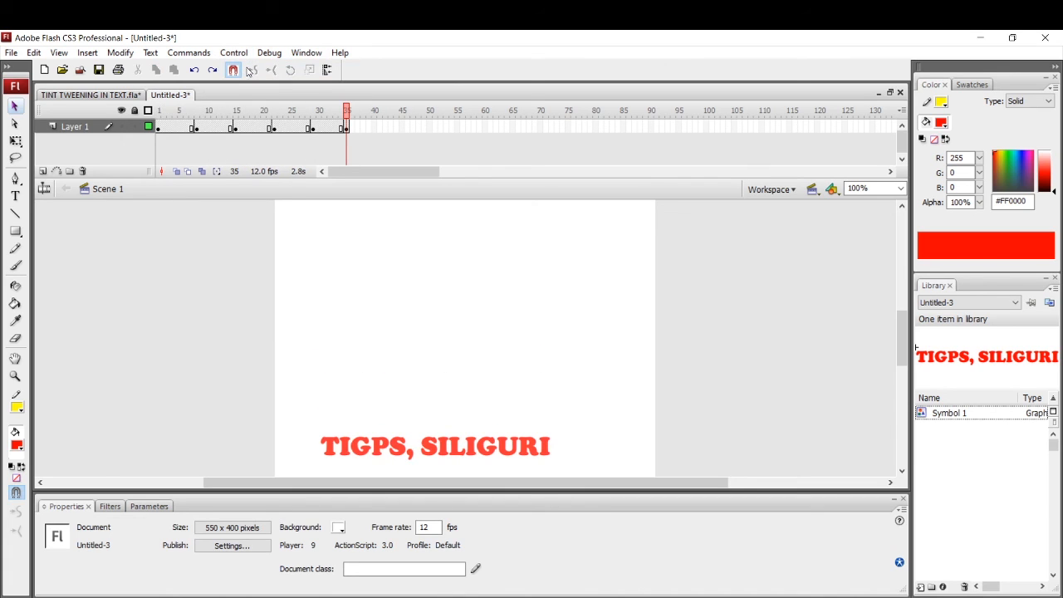
key(Return)
click(235, 53)
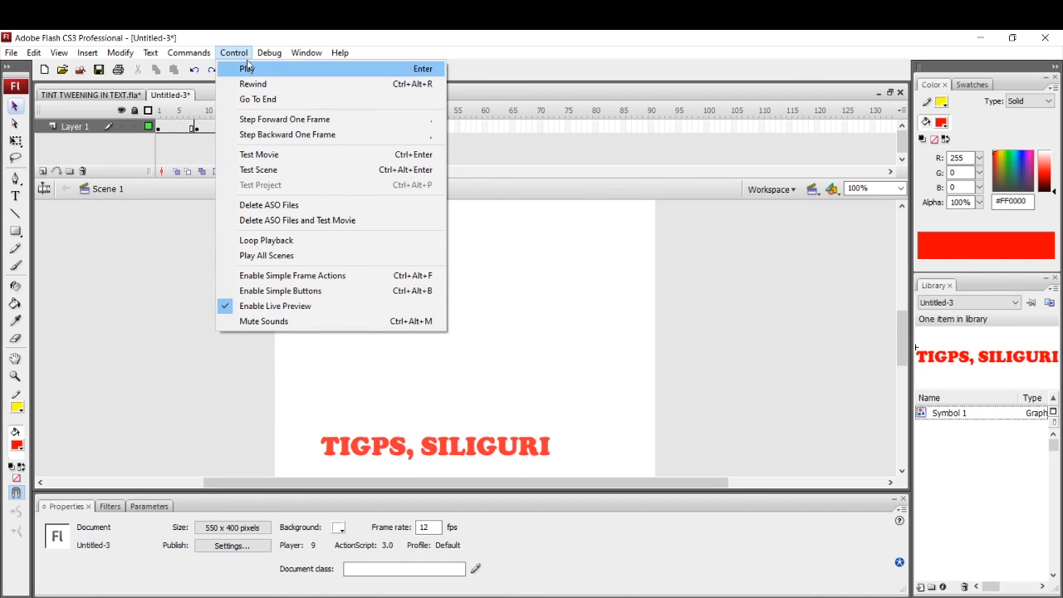
click(260, 159)
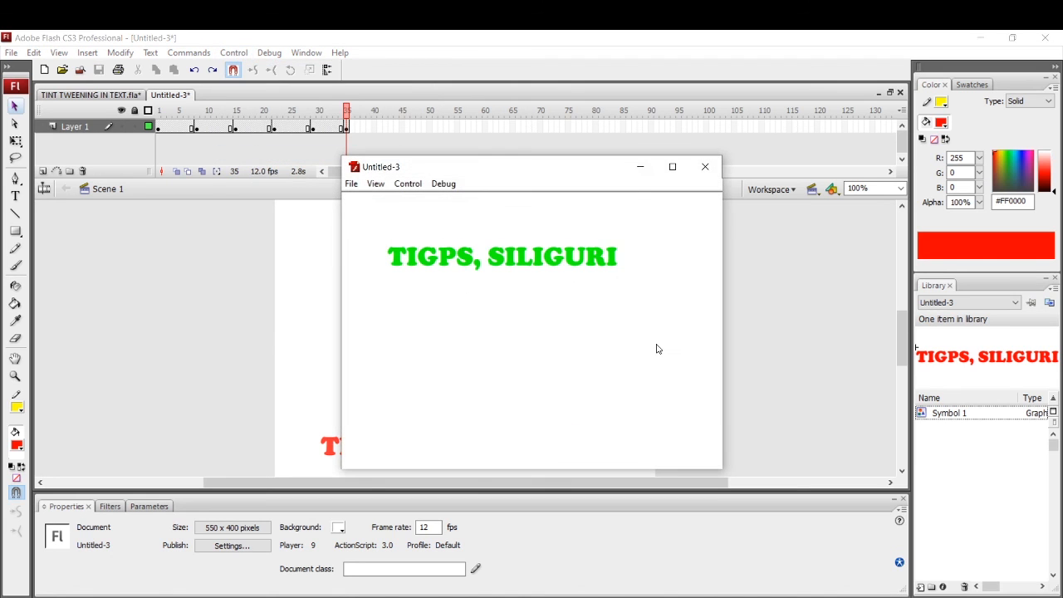